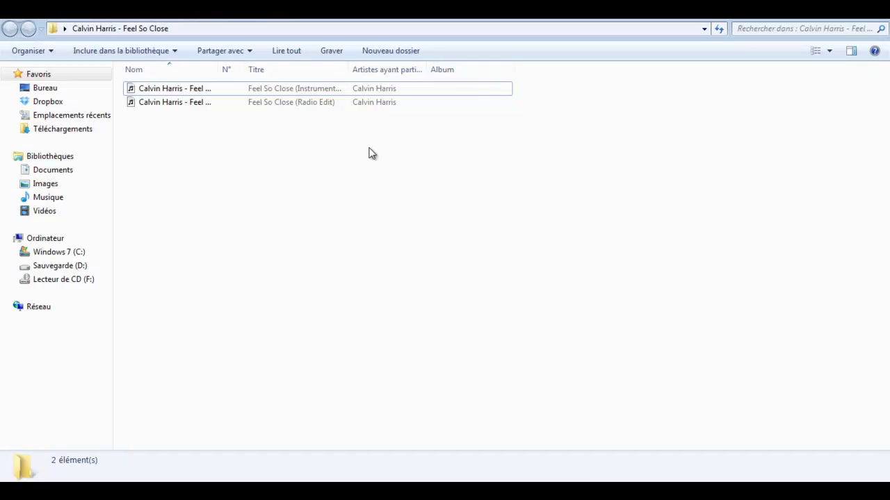
Select both audio files, the instrumental and the radio edit, in the "Calvin Harris - Feel So Close" folder.
{"action": "left_click_drag", "start_coordinate": [227, 161], "coordinate": [182, 87]}
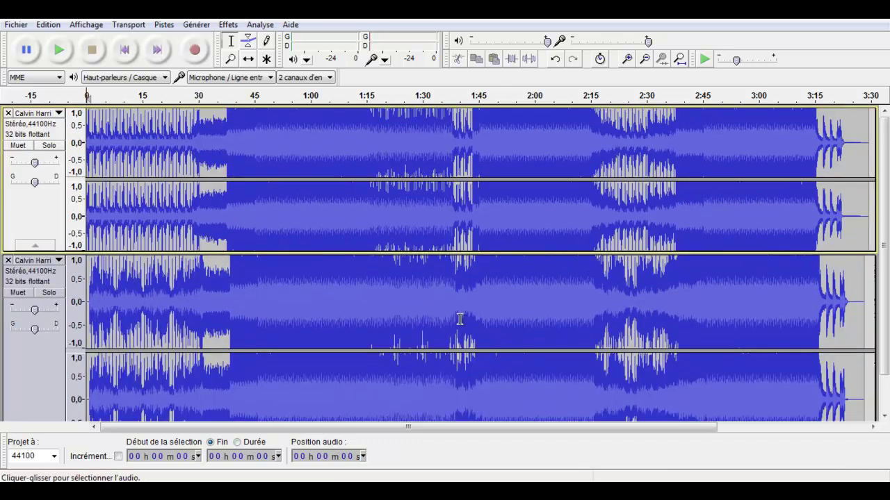
Reduce the height of the lower stereo track so that both tracks fit in the window.
{"action": "scroll", "coordinate": [459, 319], "scroll_direction": "down", "scroll_amount": 1}
{"action": "left_click", "coordinate": [466, 396]}
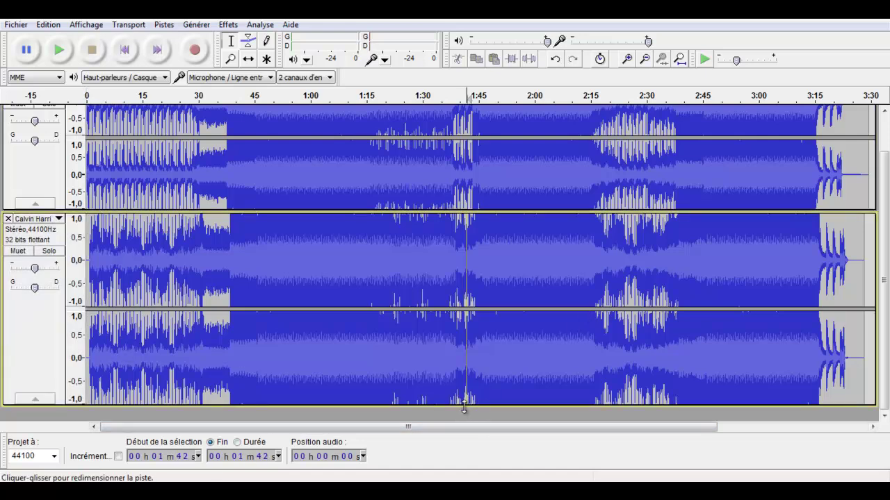
{"action": "mouse_move", "coordinate": [464, 405]}
{"action": "left_mouse_down"}
{"action": "mouse_move", "coordinate": [464, 381]}
{"action": "mouse_move", "coordinate": [460, 394]}
{"action": "left_mouse_up"}
{"action": "scroll", "coordinate": [464, 381], "scroll_direction": "up", "scroll_amount": 1}
{"action": "scroll", "coordinate": [464, 381], "scroll_direction": "down", "scroll_amount": 1}
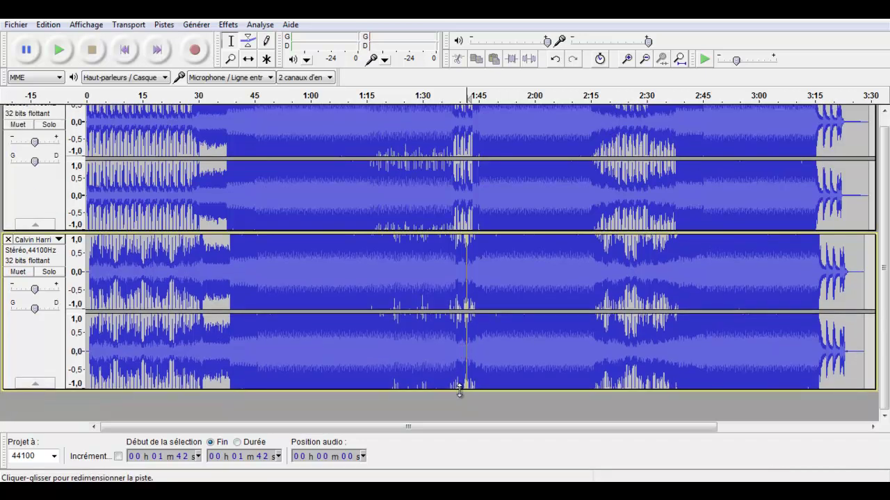
{"action": "scroll", "coordinate": [459, 389], "scroll_direction": "up", "scroll_amount": 1}
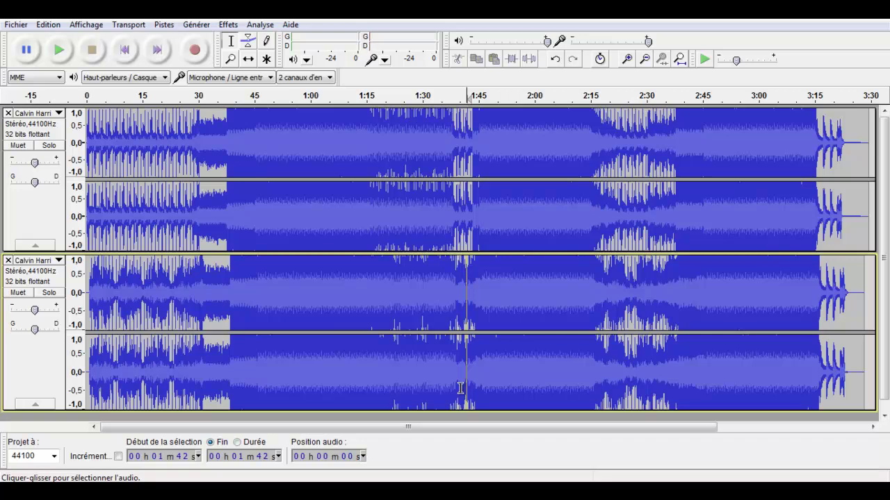
Time-shift the upper track about 0.8 s later so its first beat lines up with the lower track's at about 1.5 s.
{"action": "left_click", "coordinate": [88, 162]}
{"action": "left_click", "coordinate": [627, 59]}
{"action": "left_click", "coordinate": [626, 59]}
{"action": "left_click", "coordinate": [627, 59]}
{"action": "left_click", "coordinate": [626, 59]}
{"action": "left_click", "coordinate": [626, 59]}
{"action": "left_click", "coordinate": [626, 59]}
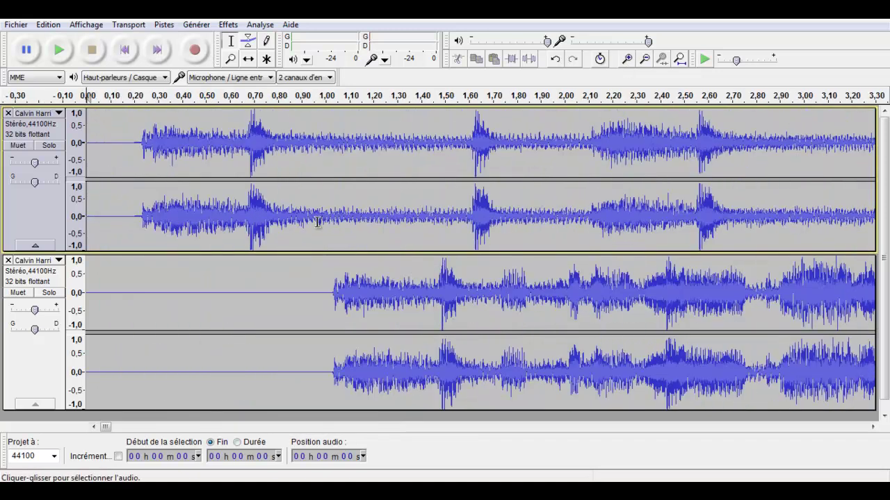
{"action": "left_click", "coordinate": [249, 59]}
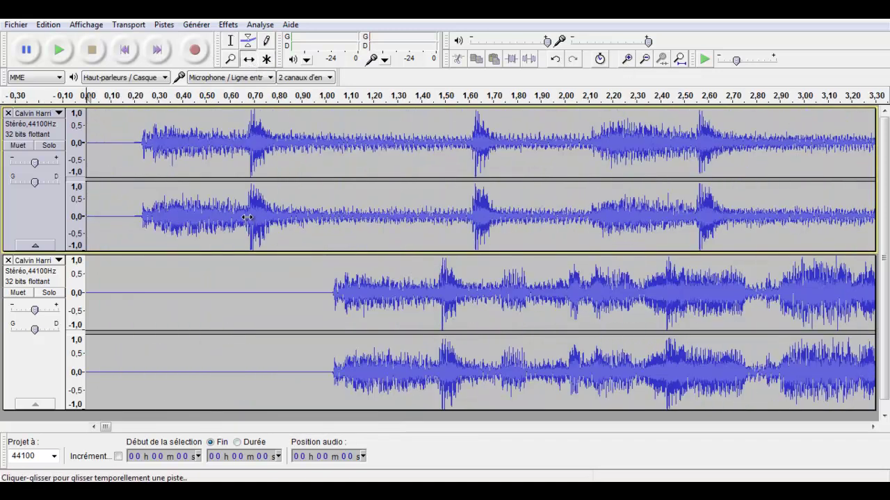
{"action": "left_click_drag", "start_coordinate": [251, 203], "coordinate": [443, 210]}
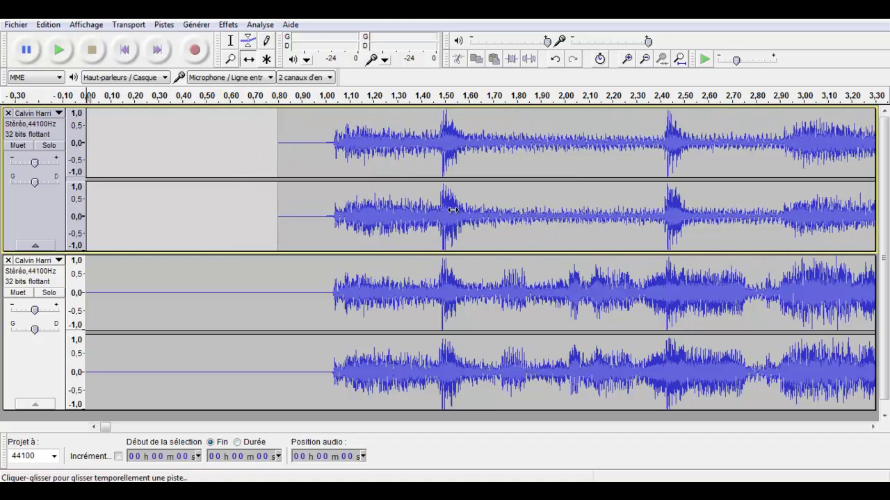
Refine the alignment around 1.49 s by time-shifting the upper track about 0.003 s earlier to match the lower waveform.
{"action": "left_click", "coordinate": [230, 41]}
{"action": "left_click", "coordinate": [447, 229]}
{"action": "left_click", "coordinate": [627, 58]}
{"action": "left_click", "coordinate": [626, 59]}
{"action": "left_click", "coordinate": [627, 58]}
{"action": "left_click", "coordinate": [627, 58]}
{"action": "left_click", "coordinate": [287, 219]}
{"action": "left_click", "coordinate": [627, 60]}
{"action": "left_click", "coordinate": [627, 61]}
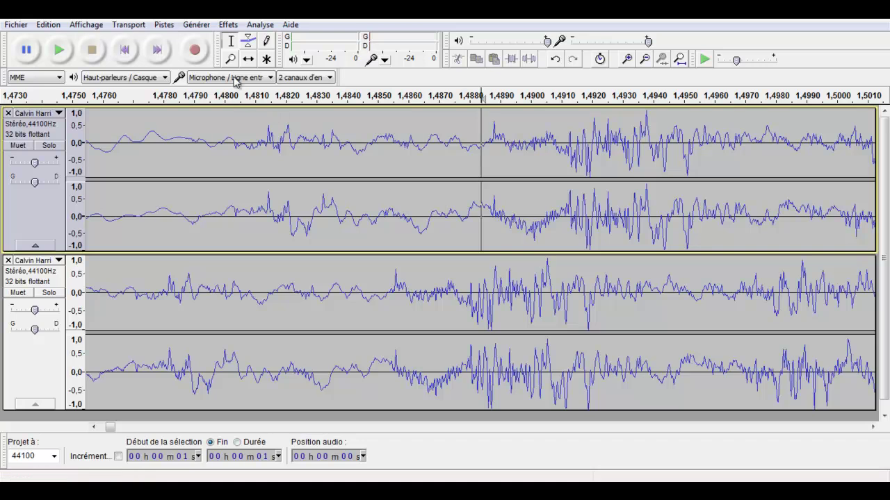
{"action": "left_click", "coordinate": [248, 61]}
{"action": "left_click_drag", "start_coordinate": [579, 227], "coordinate": [490, 236]}
Time-shift the upper track slightly later at sample level until its waveform peaks coincide with the lower track's near 1.4886 s.
{"action": "left_click", "coordinate": [230, 40]}
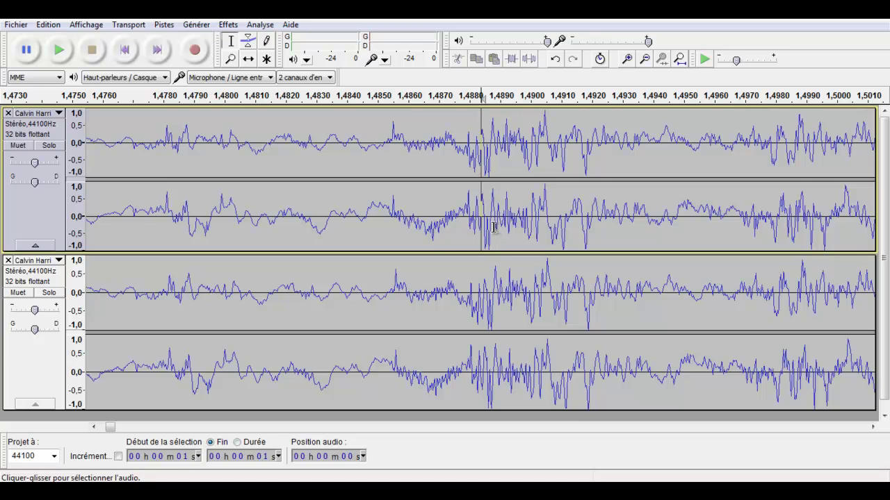
{"action": "left_click", "coordinate": [628, 59]}
{"action": "left_click", "coordinate": [628, 60]}
{"action": "left_click", "coordinate": [628, 60]}
{"action": "left_click", "coordinate": [628, 59]}
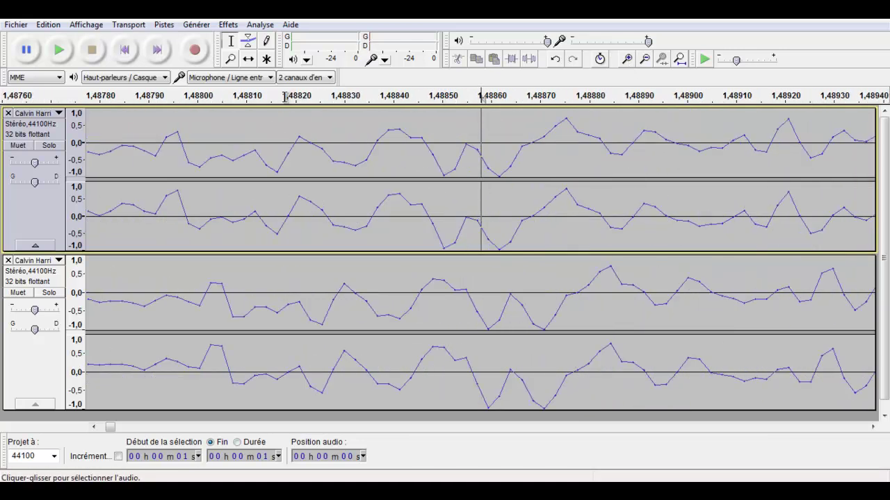
{"action": "left_click", "coordinate": [248, 59]}
{"action": "left_click_drag", "start_coordinate": [464, 225], "coordinate": [494, 224]}
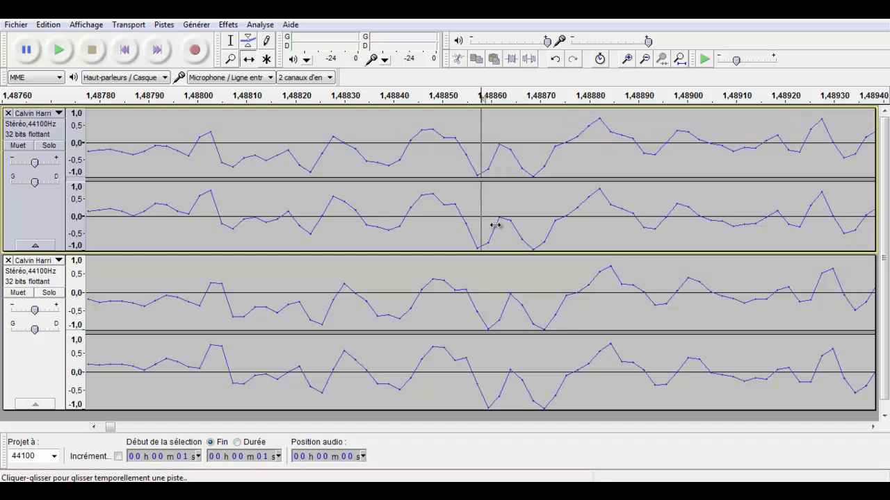
{"action": "left_click", "coordinate": [630, 64]}
{"action": "left_click", "coordinate": [630, 63]}
{"action": "left_click_drag", "start_coordinate": [514, 230], "coordinate": [524, 232]}
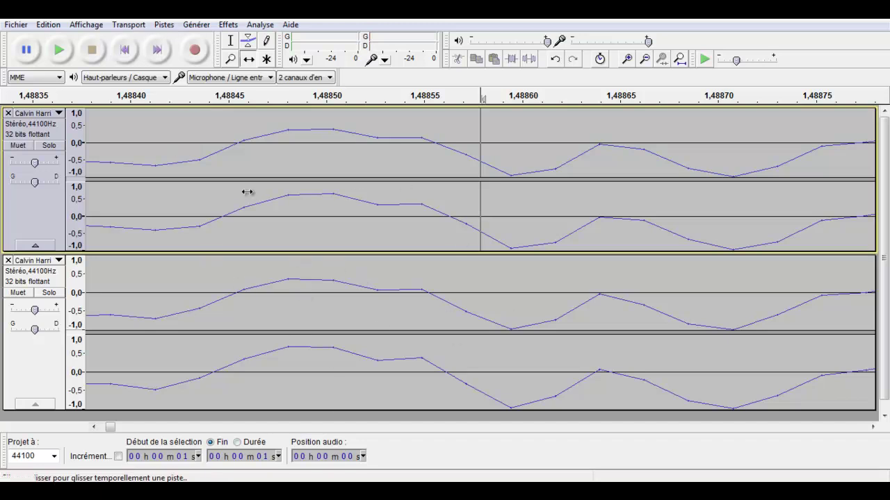
Play the aligned tracks, soloing and unsoloing them to compare the versions by ear, and stop playback.
{"action": "left_click", "coordinate": [60, 50]}
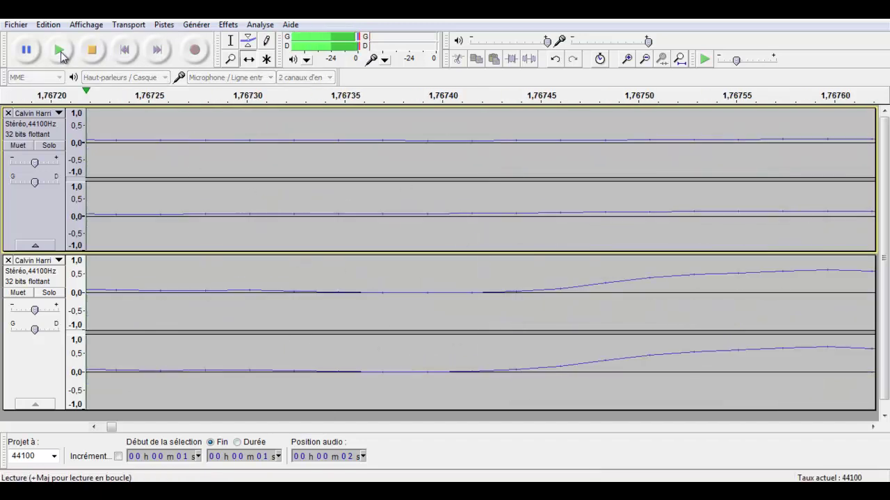
{"action": "left_click", "coordinate": [50, 145]}
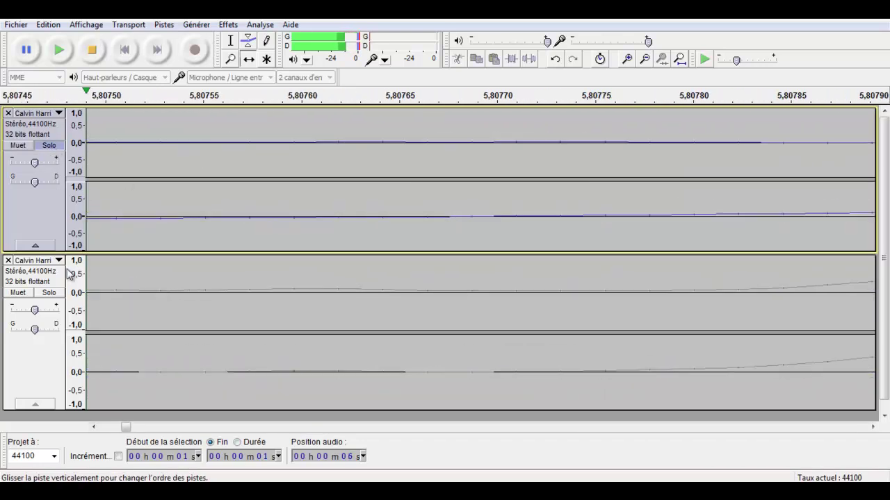
{"action": "left_click", "coordinate": [49, 293]}
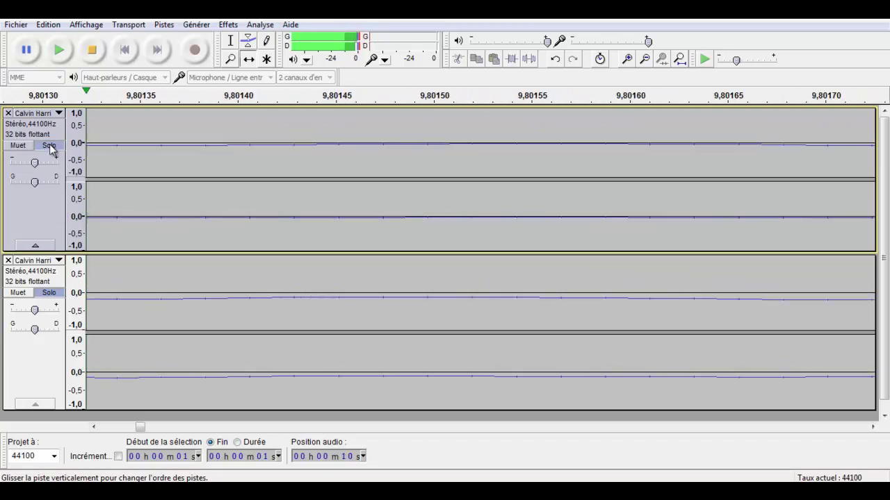
{"action": "left_click", "coordinate": [49, 293]}
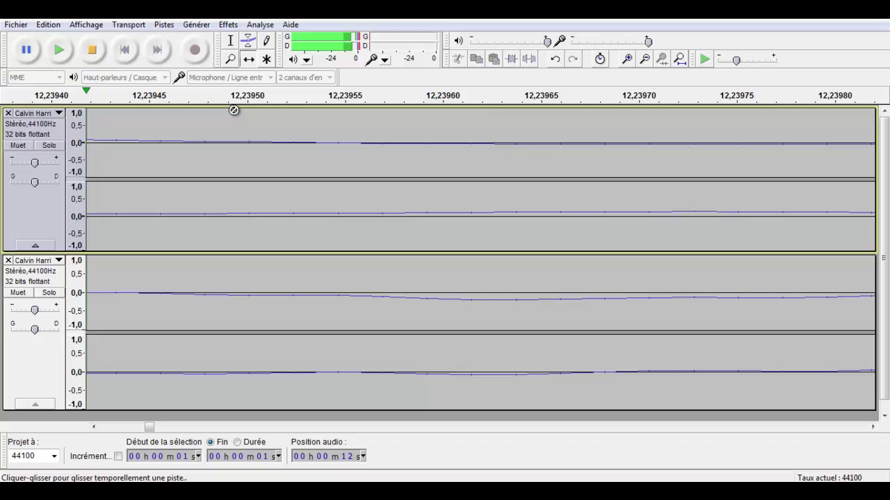
{"action": "left_click", "coordinate": [92, 50]}
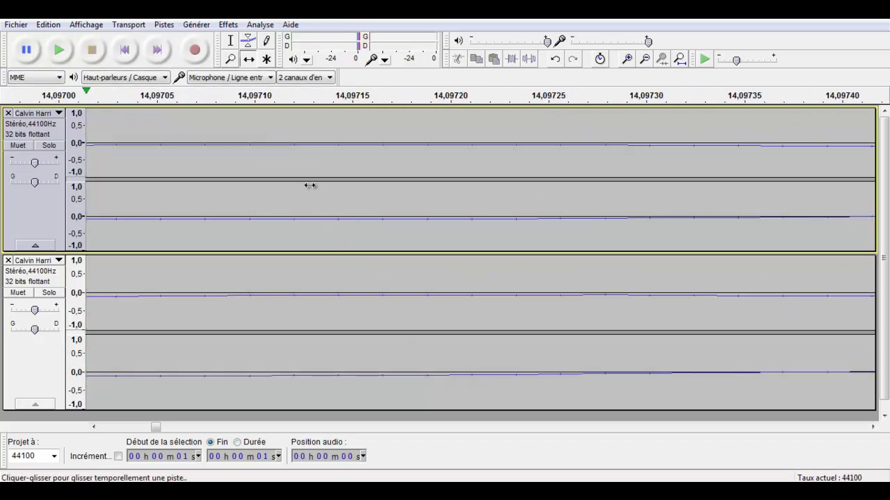
Select the entire audio clip of the upper track and apply the Invert effect (Inverser) to it.
{"action": "left_click_drag", "start_coordinate": [156, 427], "coordinate": [113, 428]}
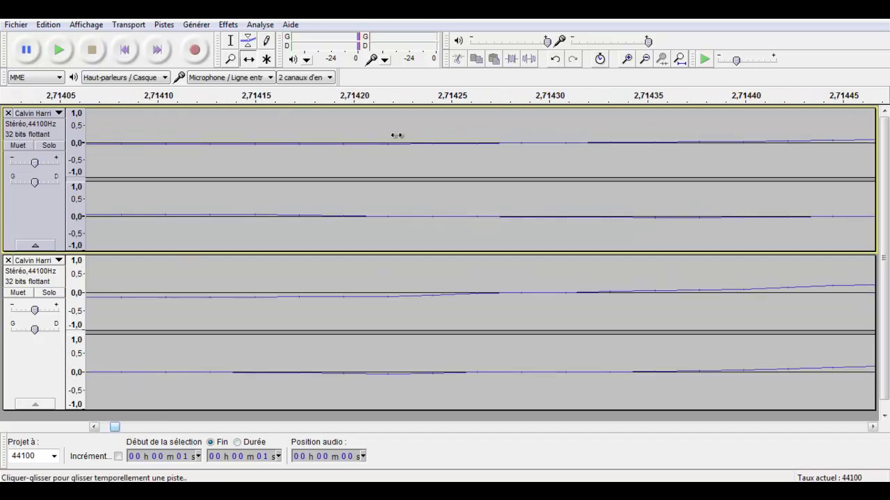
{"action": "left_click", "coordinate": [645, 60]}
{"action": "left_click", "coordinate": [645, 60]}
{"action": "left_click", "coordinate": [645, 60]}
{"action": "left_click", "coordinate": [645, 60]}
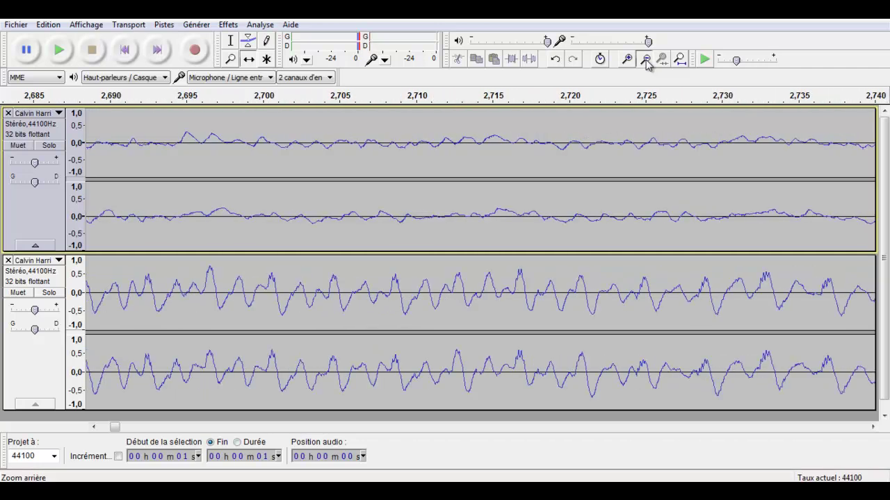
{"action": "left_click", "coordinate": [645, 60]}
{"action": "left_click", "coordinate": [645, 60]}
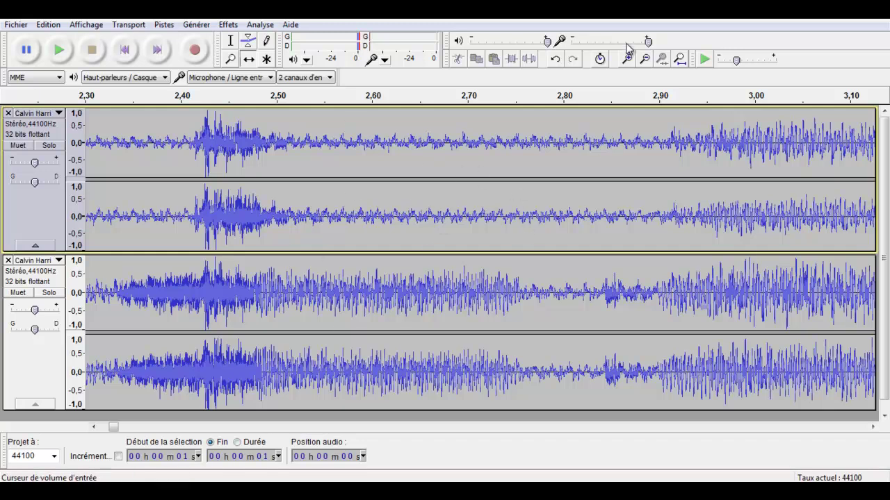
{"action": "left_click", "coordinate": [645, 60]}
{"action": "left_click", "coordinate": [646, 59]}
{"action": "left_click", "coordinate": [645, 60]}
{"action": "left_click", "coordinate": [645, 60]}
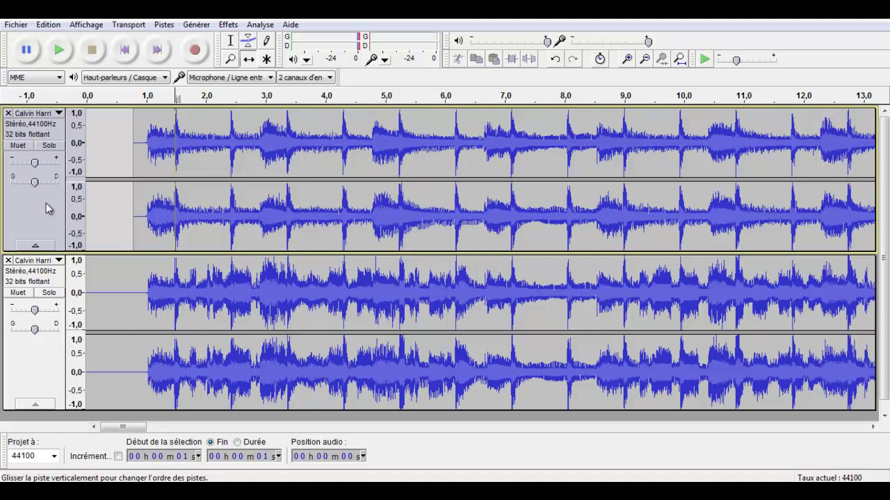
{"action": "left_click", "coordinate": [273, 159]}
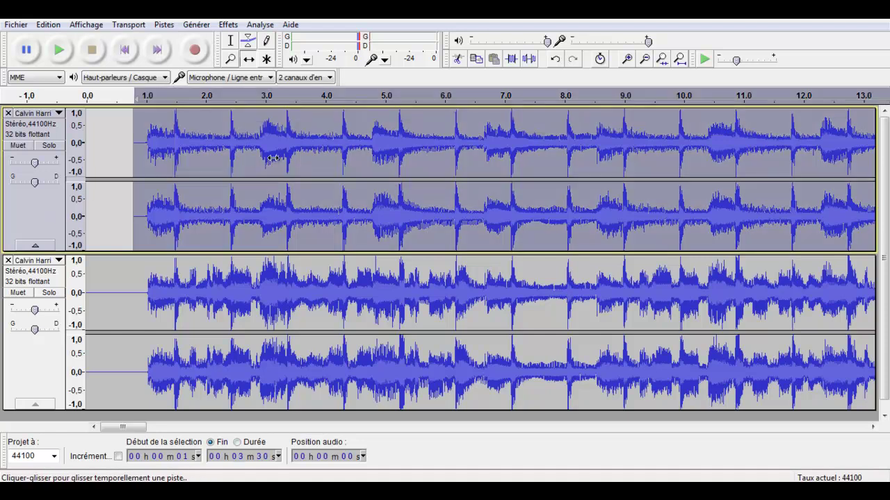
{"action": "left_click", "coordinate": [228, 24]}
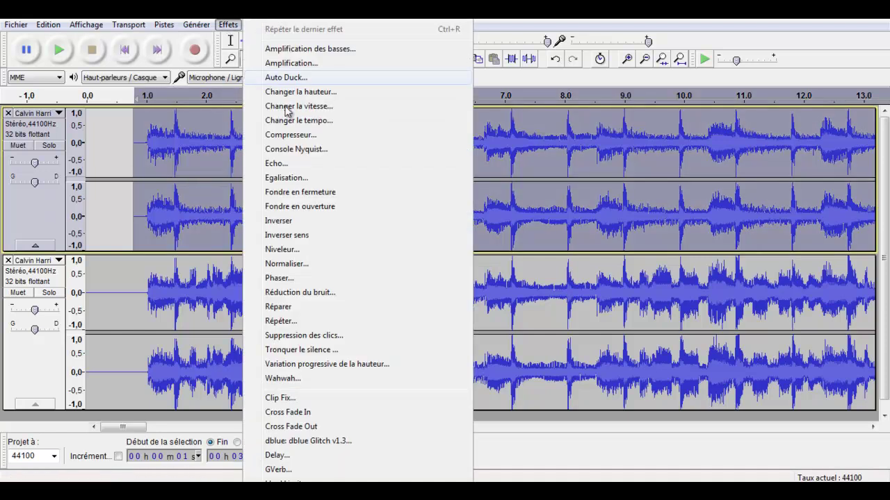
{"action": "left_click", "coordinate": [303, 221]}
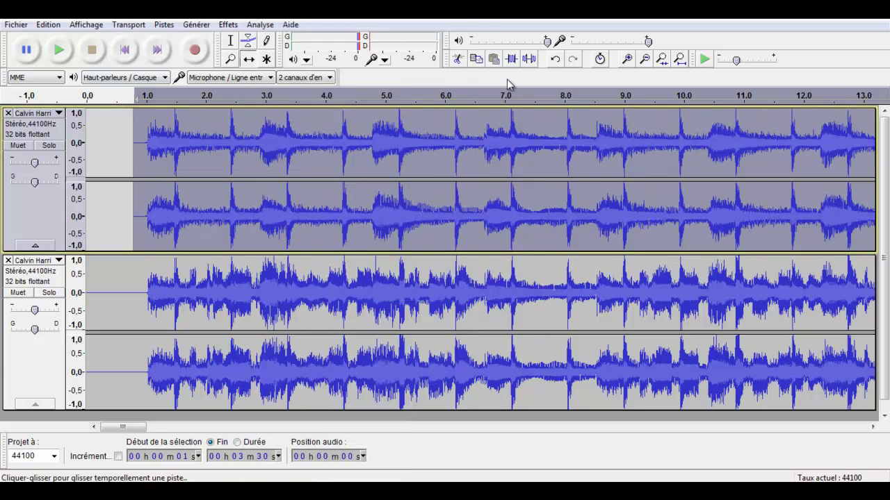
Examine the inverted upper waveform against the lower track at sample level around 1.525 s.
{"action": "left_click", "coordinate": [230, 41]}
{"action": "left_click", "coordinate": [178, 217]}
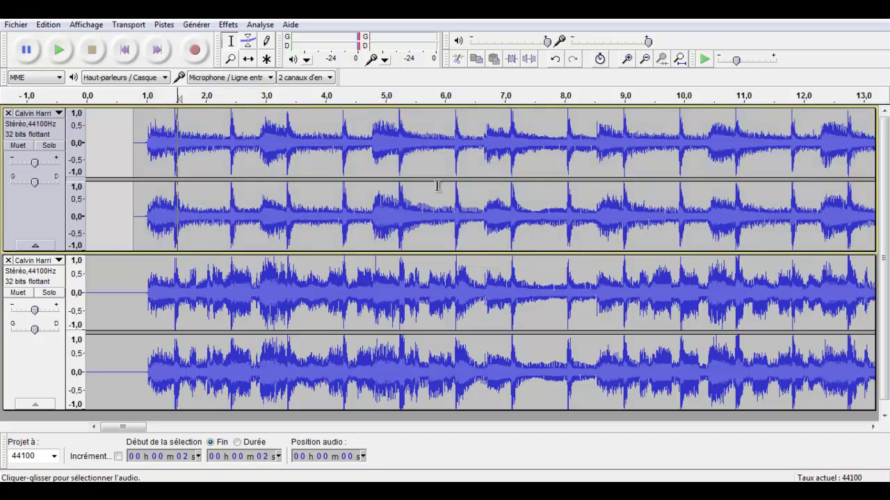
{"action": "left_click", "coordinate": [626, 59]}
{"action": "left_click", "coordinate": [627, 59]}
{"action": "left_click", "coordinate": [626, 59]}
{"action": "left_click", "coordinate": [626, 60]}
{"action": "left_click", "coordinate": [626, 59]}
{"action": "left_click", "coordinate": [626, 59]}
{"action": "left_click", "coordinate": [626, 59]}
{"action": "left_click", "coordinate": [626, 59]}
{"action": "left_click", "coordinate": [626, 59]}
{"action": "left_click", "coordinate": [626, 59]}
{"action": "left_click", "coordinate": [626, 59]}
{"action": "left_click", "coordinate": [626, 60]}
{"action": "left_click", "coordinate": [356, 229]}
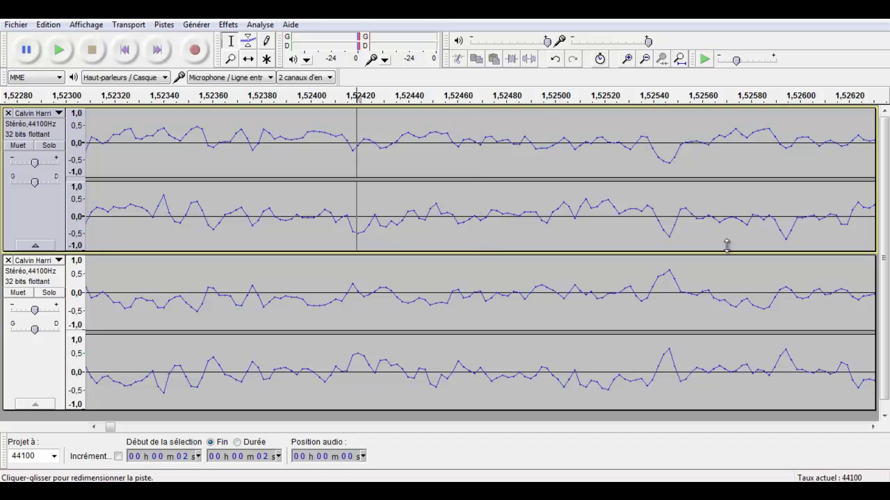
{"action": "left_click", "coordinate": [665, 233]}
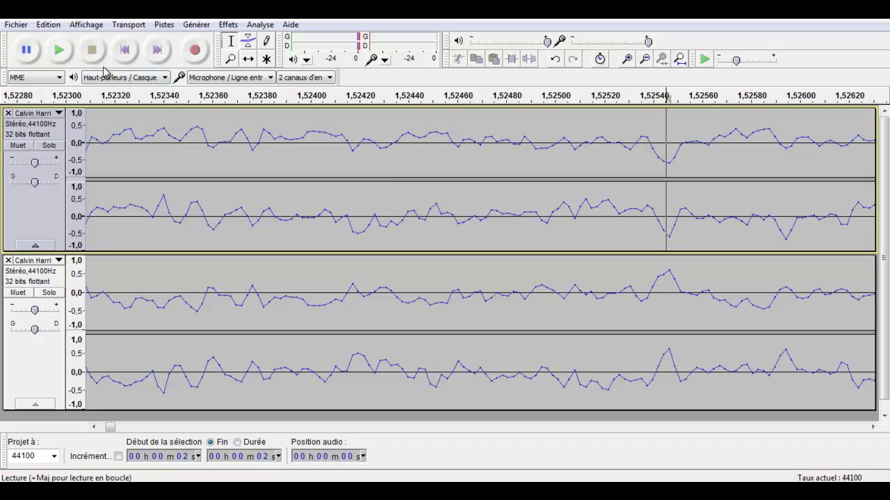
Play both tracks together to listen to the vocals left after the inversion, and stop playback.
{"action": "left_click", "coordinate": [59, 52]}
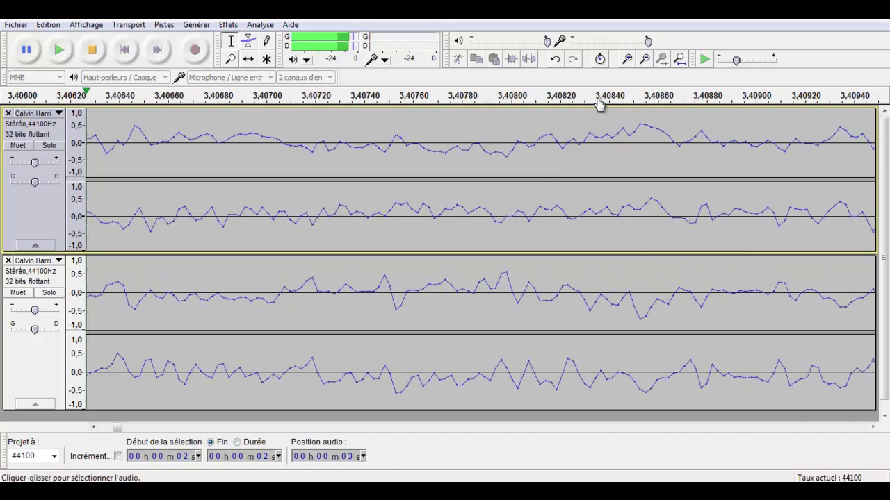
{"action": "left_click", "coordinate": [645, 60]}
{"action": "left_click", "coordinate": [645, 60]}
{"action": "left_click", "coordinate": [645, 60]}
{"action": "left_click", "coordinate": [645, 60]}
{"action": "left_click", "coordinate": [645, 60]}
{"action": "left_click", "coordinate": [645, 59]}
{"action": "left_click", "coordinate": [645, 60]}
{"action": "left_click", "coordinate": [645, 60]}
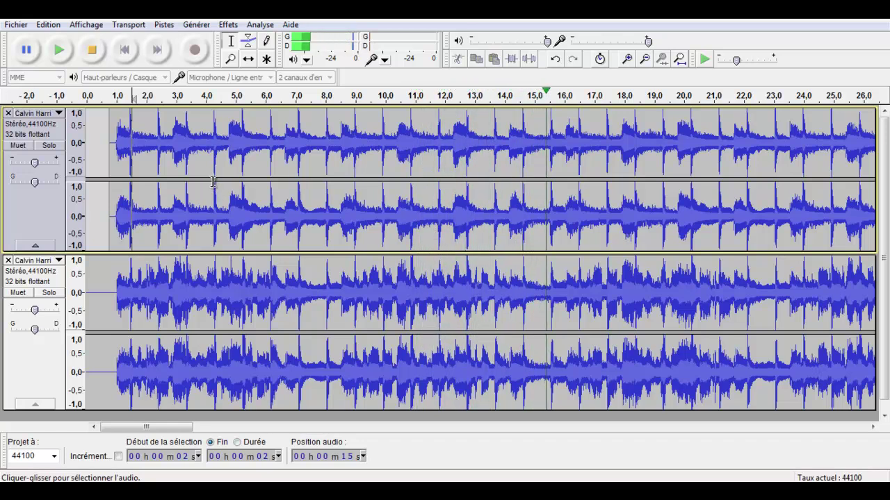
{"action": "left_click", "coordinate": [93, 51]}
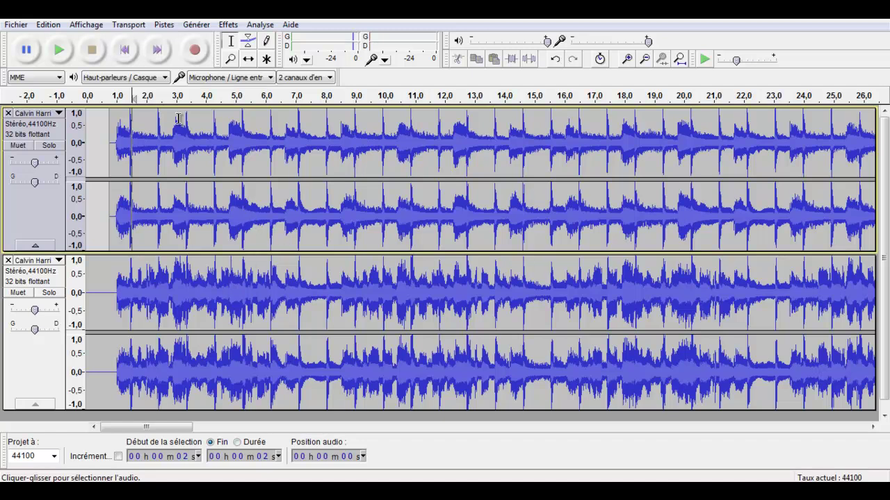
Export the mix as a 16-bit PCM WAV named "Calvin Harris - Feel So Close (Acapella)" into the desktop folder "Calvin Harris - Feel So Close".
{"action": "left_click", "coordinate": [16, 25]}
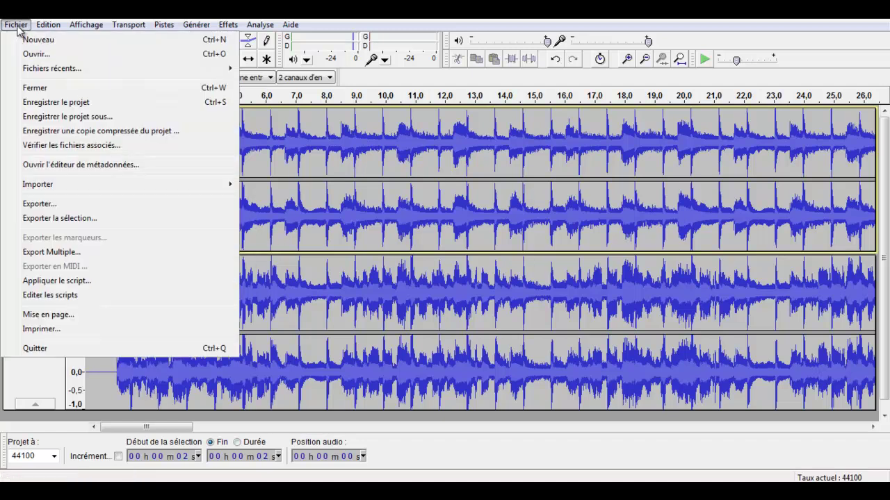
{"action": "left_click", "coordinate": [96, 208]}
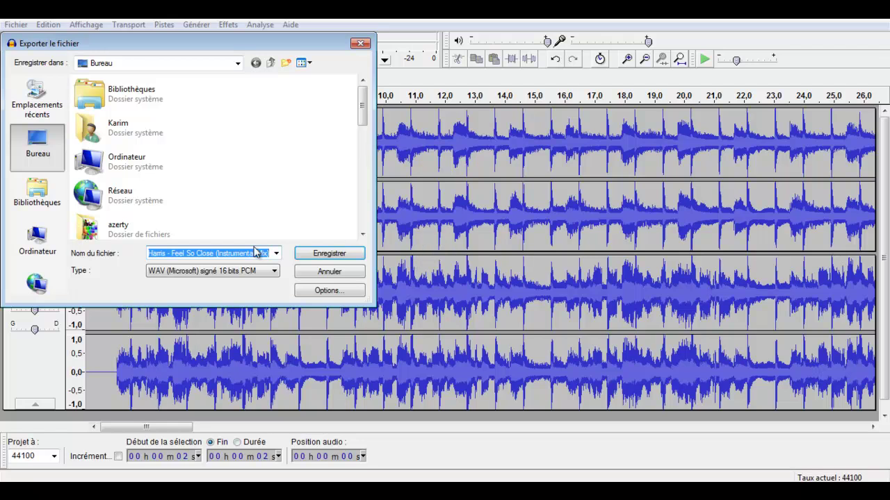
{"action": "left_click", "coordinate": [154, 134]}
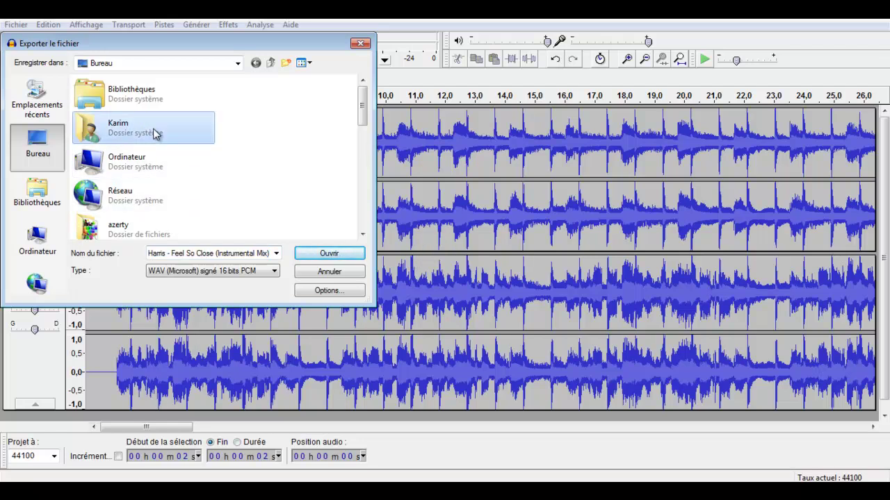
{"action": "double_click", "coordinate": [155, 134]}
{"action": "key", "text": "Return"}
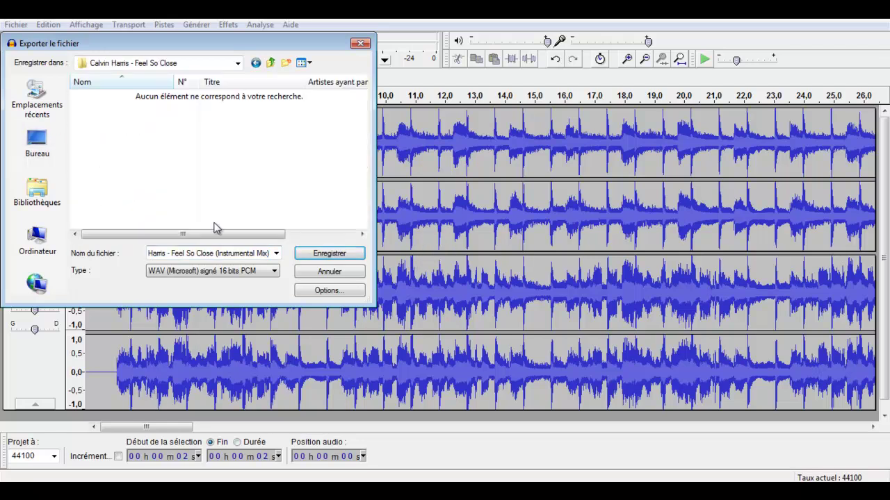
{"action": "double_click", "coordinate": [237, 253]}
{"action": "key", "text": "BackSpace"}
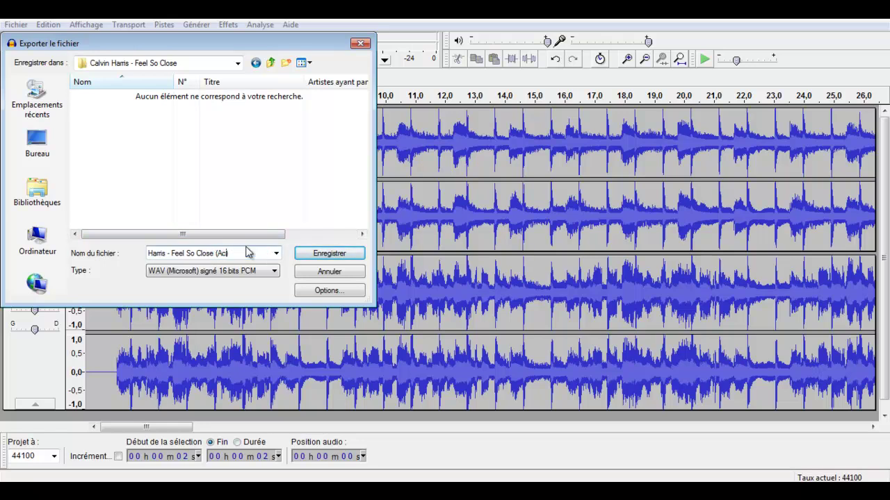
{"action": "key", "text": "Return"}
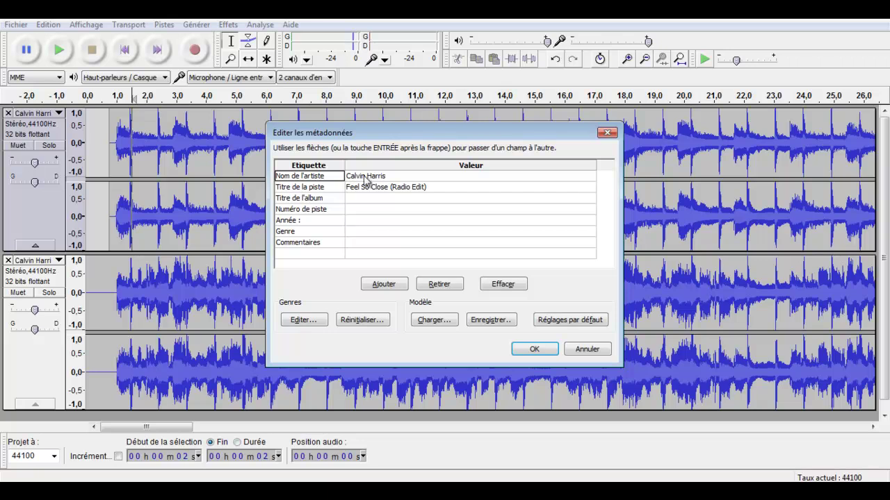
Set the track title metadata to "Feel So Close (Acapella)" and confirm the export as a stereo mixdown.
{"action": "left_click", "coordinate": [366, 189]}
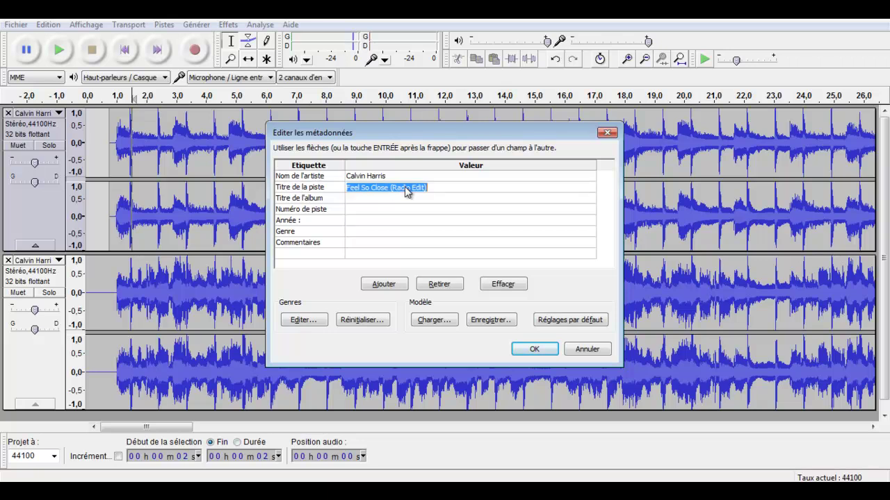
{"action": "left_click_drag", "start_coordinate": [393, 188], "coordinate": [423, 191]}
{"action": "type", "text": "Acapella"}
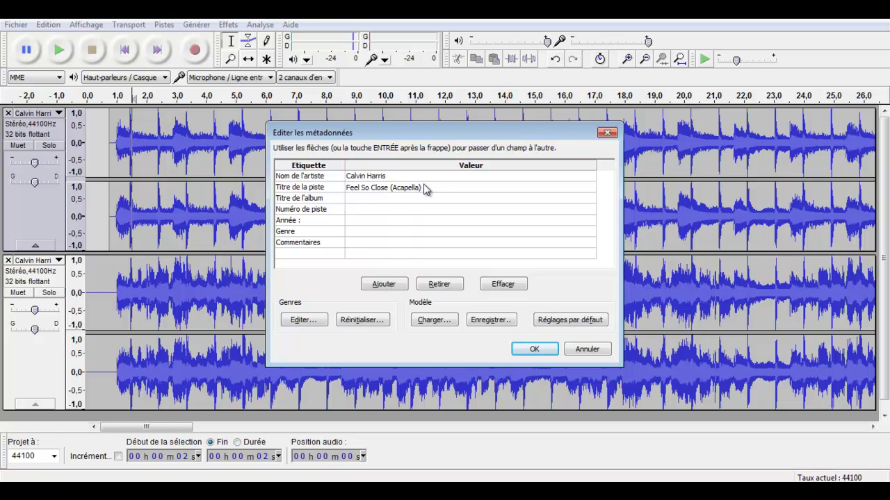
{"action": "key", "text": "Return"}
{"action": "left_click", "coordinate": [534, 350]}
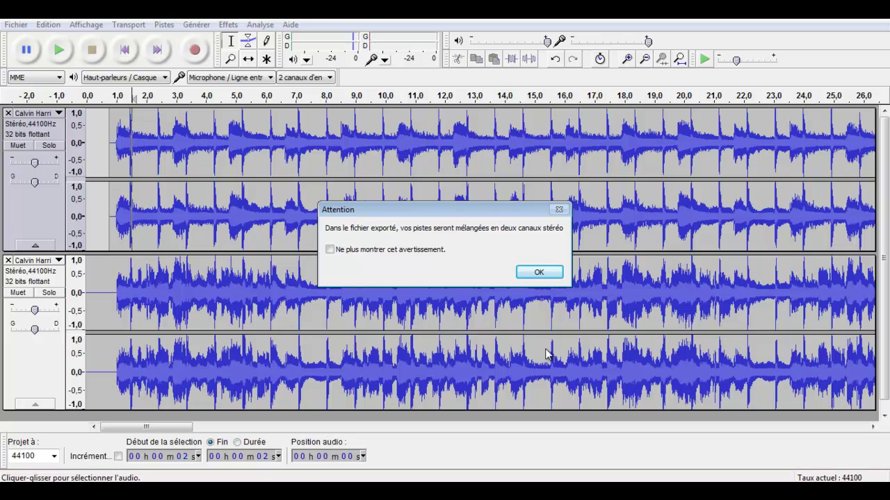
{"action": "left_click", "coordinate": [533, 272]}
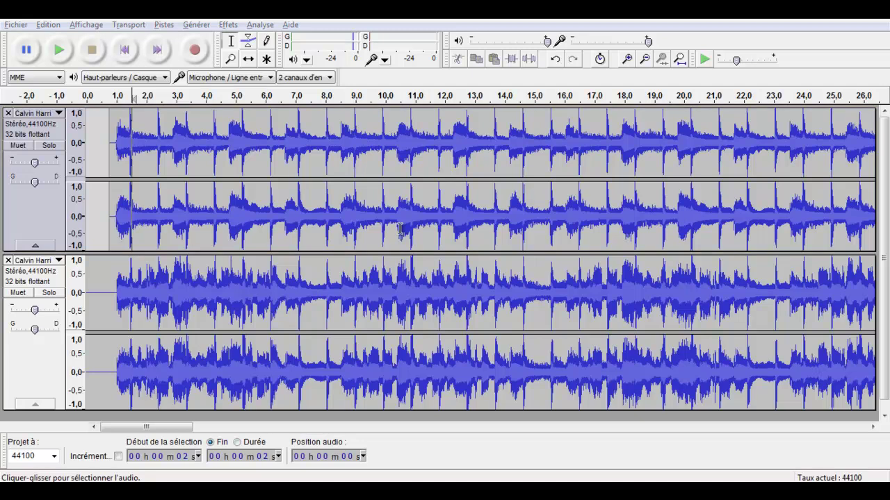
Switch to Ableton Live and import the exported a cappella file into the first clip slot of the 1 Audio track.
{"action": "key", "text": "alt+Tab"}
{"action": "key", "text": "alt+Tab"}
{"action": "key", "text": "alt+Tab"}
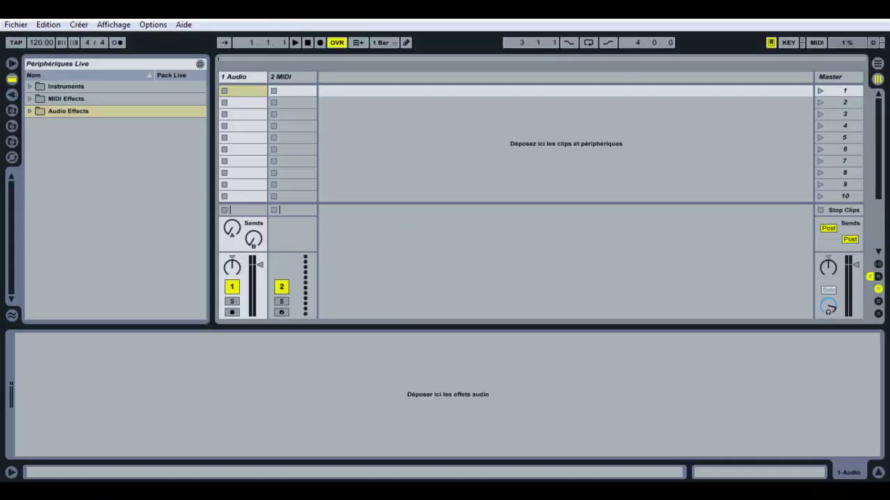
{"action": "key", "text": "alt+Tab"}
{"action": "left_click_drag", "start_coordinate": [201, 90], "coordinate": [246, 88]}
{"action": "key", "text": "alt+Tab"}
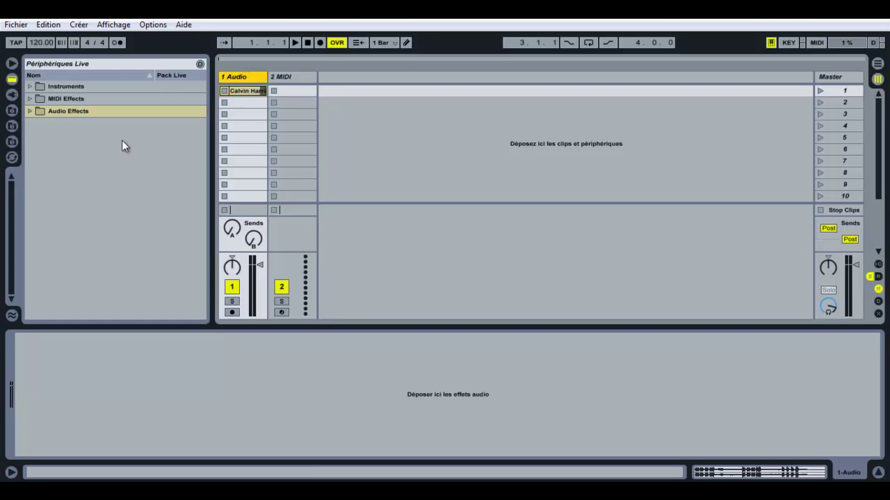
Set the project tempo to 128 BPM and open the a cappella clip's sample view.
{"action": "left_click", "coordinate": [46, 46]}
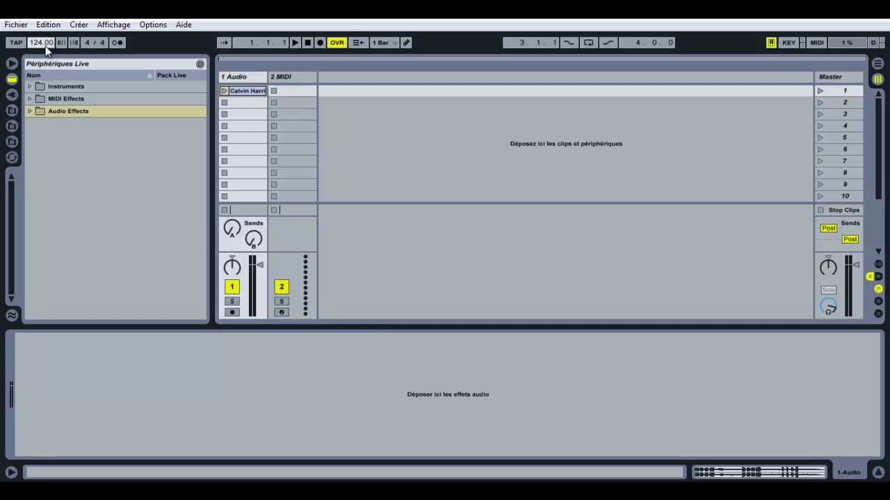
{"action": "left_click_drag", "start_coordinate": [45, 45], "coordinate": [49, 50]}
{"action": "left_click", "coordinate": [745, 472]}
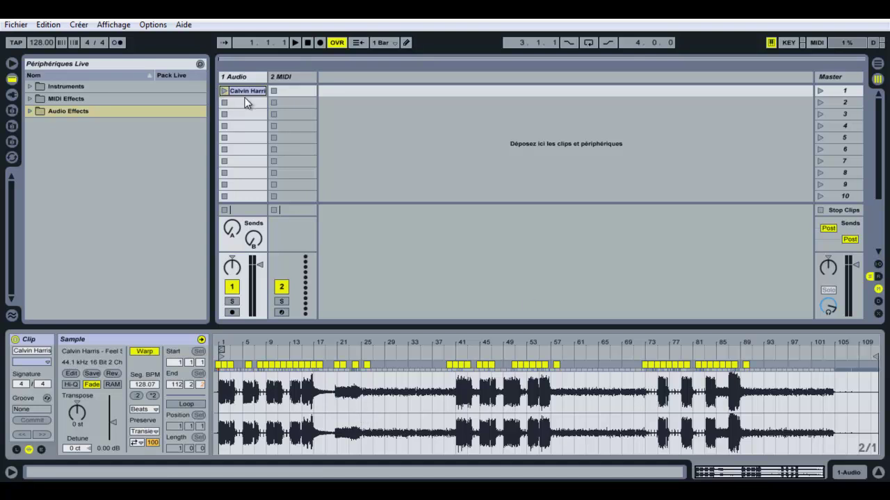
Move the clip to the Arrangement, clear its automatic warp markers for a straight 128 BPM warp, and return it to the first session slot.
{"action": "left_click_drag", "start_coordinate": [245, 96], "coordinate": [225, 122]}
{"action": "key", "text": "Tab"}
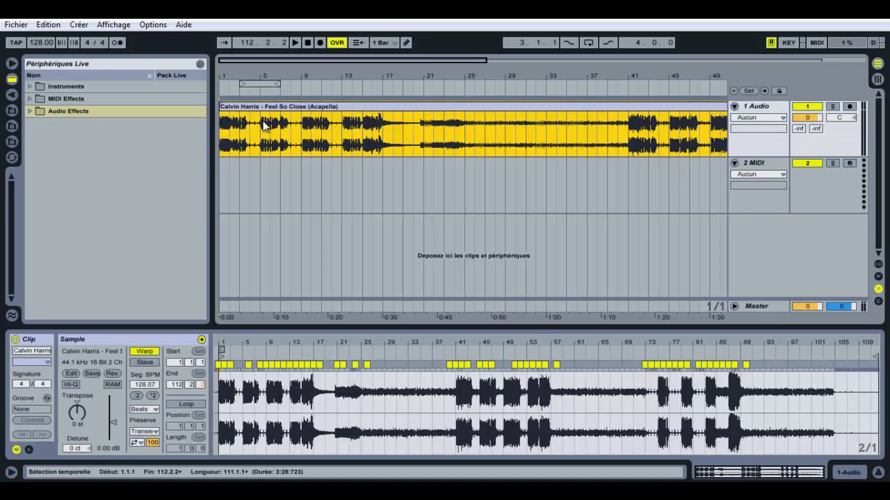
{"action": "left_click", "coordinate": [150, 356]}
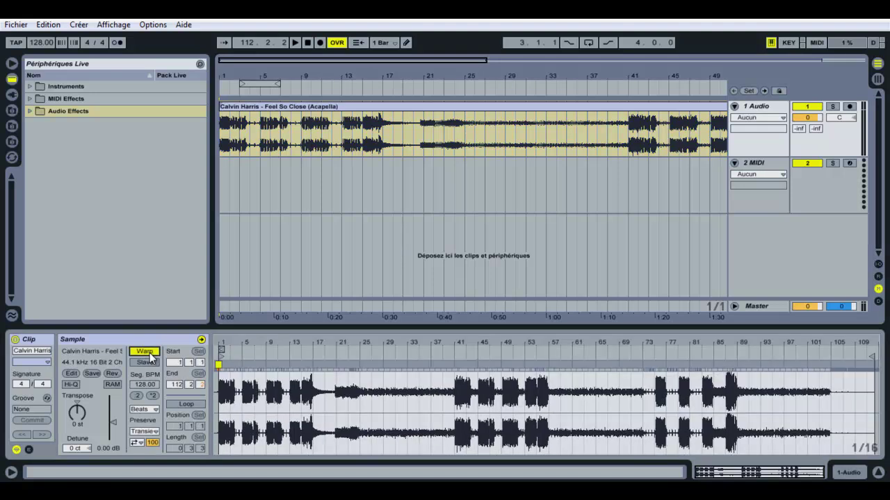
{"action": "left_click_drag", "start_coordinate": [243, 121], "coordinate": [244, 96]}
{"action": "key", "text": "Tab"}
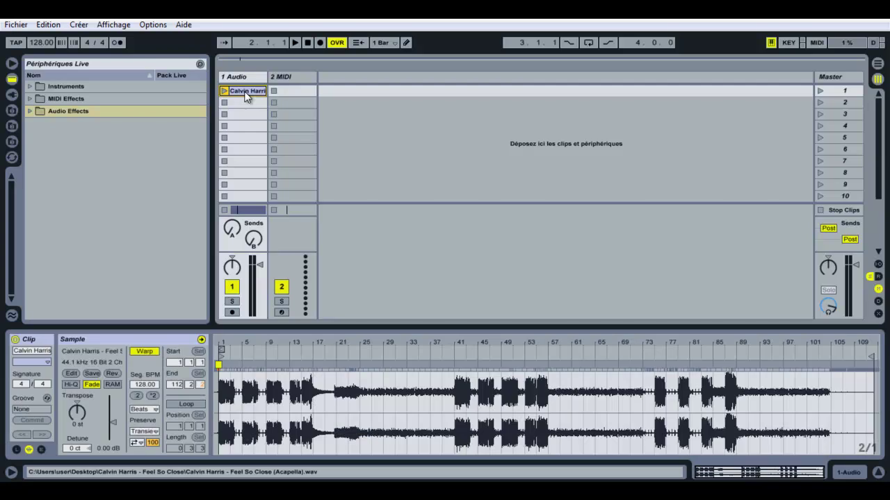
Launch the a cappella clip and add EQ Eight followed by Spectrum to the 1 Audio track's effect chain.
{"action": "left_click", "coordinate": [850, 471]}
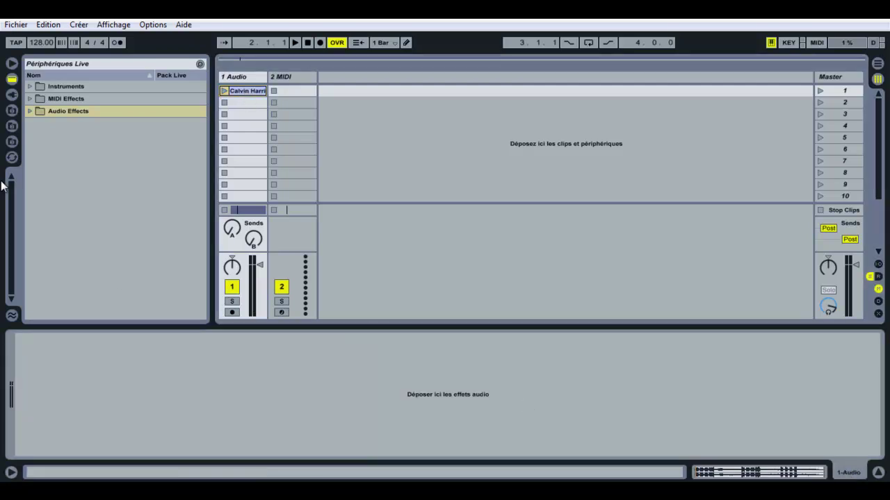
{"action": "left_click", "coordinate": [224, 91]}
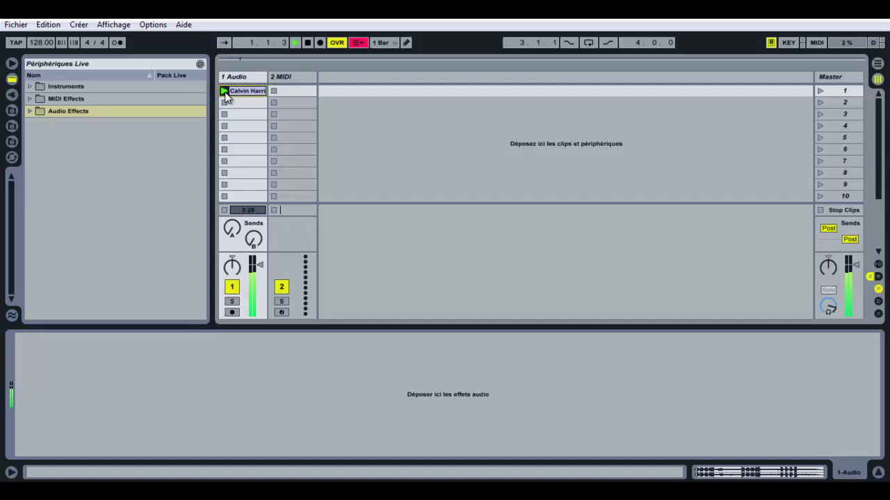
{"action": "left_click", "coordinate": [30, 110]}
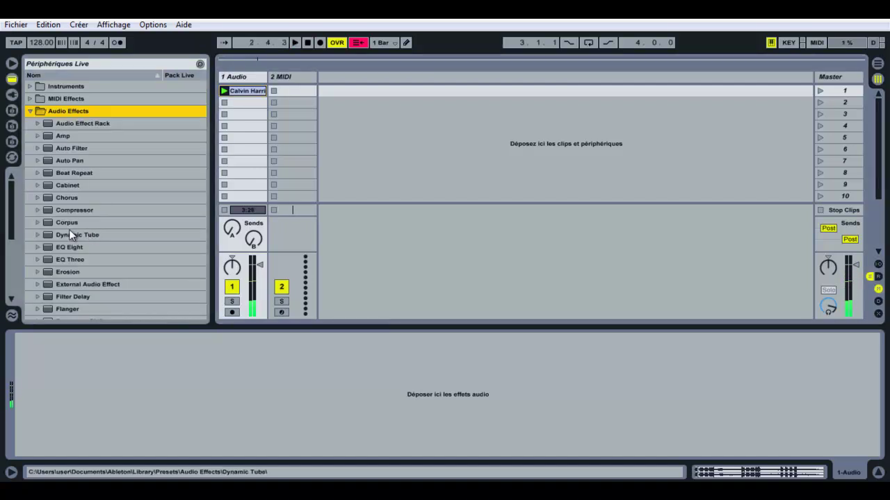
{"action": "scroll", "coordinate": [10, 260], "scroll_direction": "down", "scroll_amount": 6}
{"action": "scroll", "coordinate": [59, 231], "scroll_direction": "up", "scroll_amount": 5}
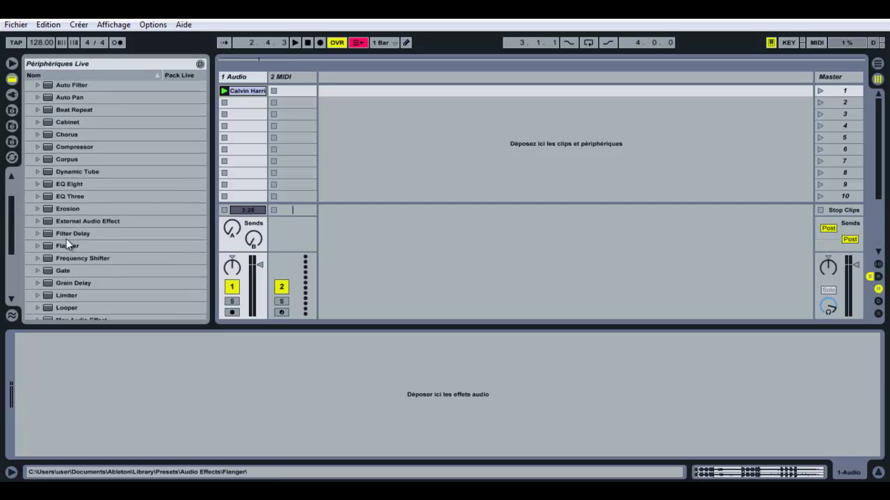
{"action": "left_click_drag", "start_coordinate": [78, 185], "coordinate": [92, 373]}
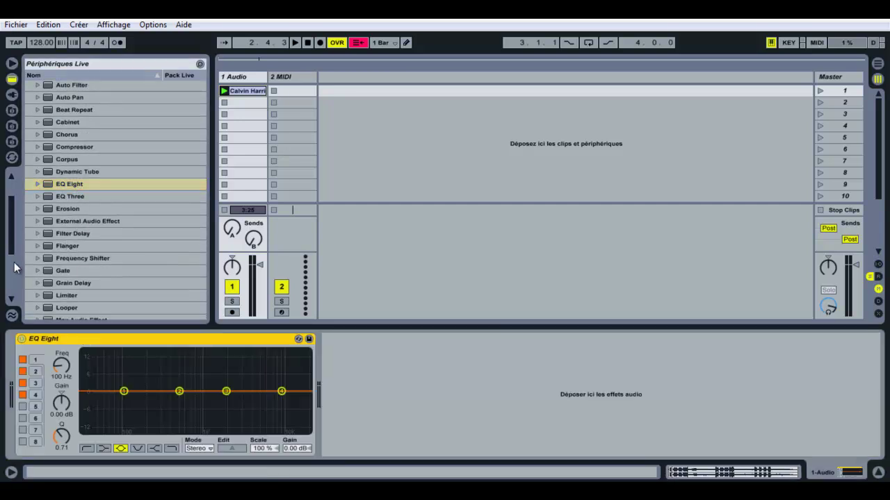
{"action": "scroll", "coordinate": [12, 286], "scroll_direction": "down", "scroll_amount": 5}
{"action": "left_click_drag", "start_coordinate": [69, 276], "coordinate": [352, 359]}
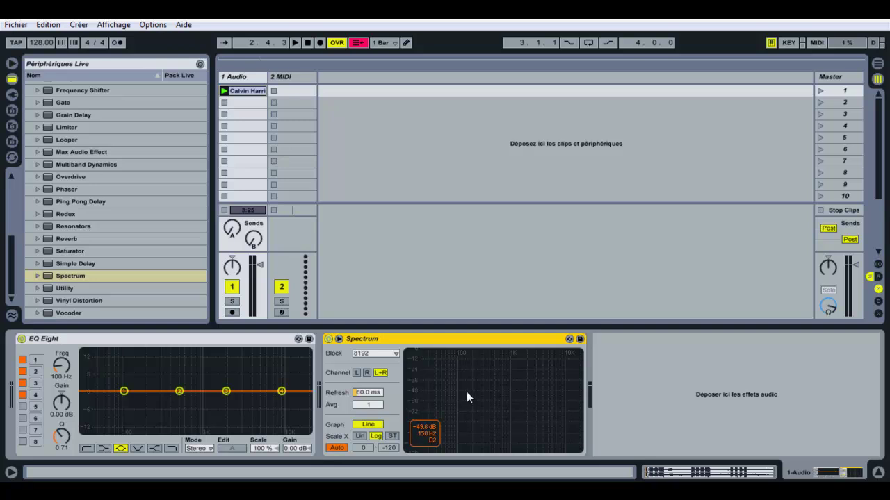
Play short passages of the clip to examine its low frequencies in Spectrum, and stop playback.
{"action": "key", "text": "space"}
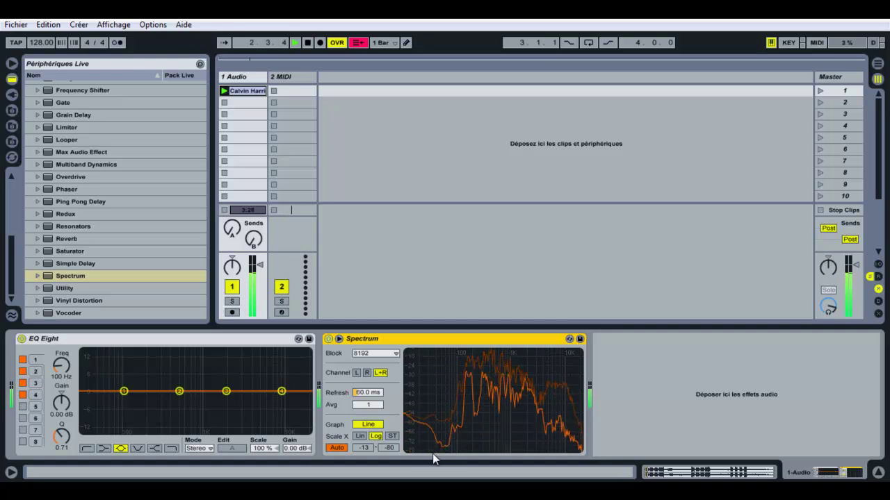
{"action": "key", "text": "space"}
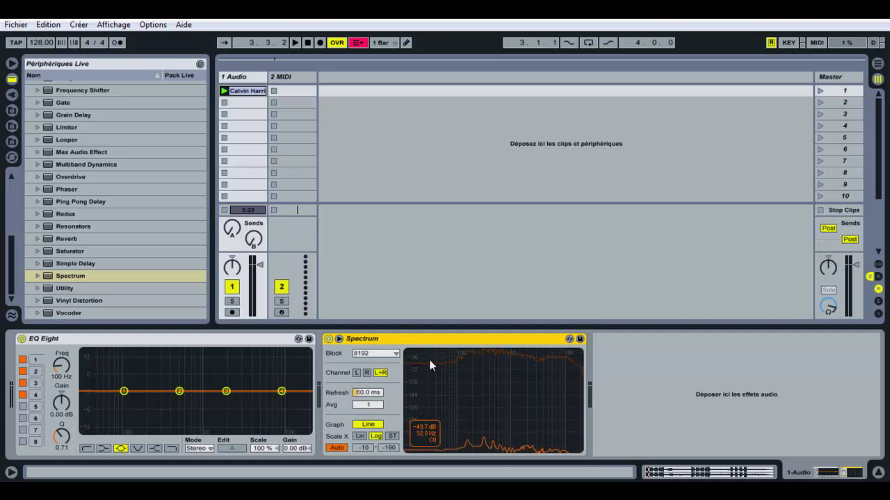
{"action": "key", "text": "space"}
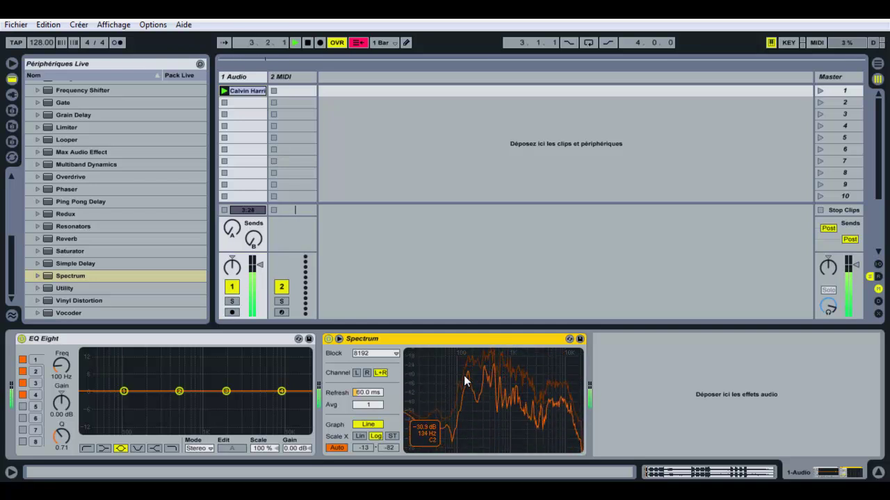
{"action": "key", "text": "space"}
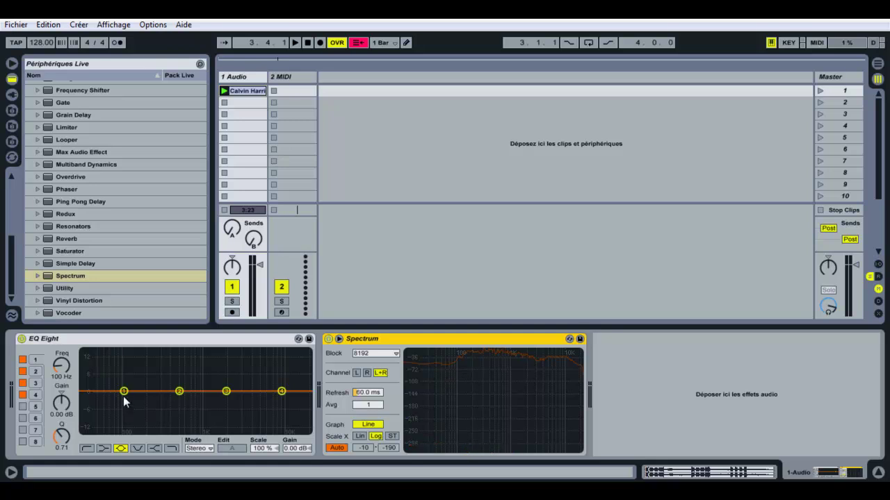
Cut the lows with EQ bands 1 and 2, raise band 3 to 5.41 dB at 180 Hz, and compare playback with EQ Eight bypassed.
{"action": "left_click_drag", "start_coordinate": [123, 392], "coordinate": [84, 430]}
{"action": "left_click", "coordinate": [179, 393]}
{"action": "left_click_drag", "start_coordinate": [179, 393], "coordinate": [124, 431]}
{"action": "left_click_drag", "start_coordinate": [226, 394], "coordinate": [144, 377]}
{"action": "key", "text": "space"}
{"action": "left_click", "coordinate": [21, 339]}
{"action": "left_click", "coordinate": [21, 339]}
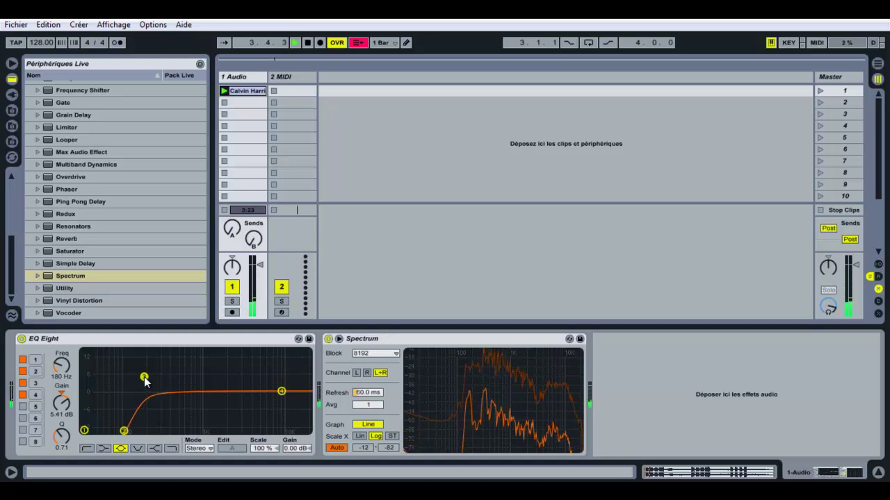
Check the playing clip's upper frequencies in Spectrum, stop playback, and lower EQ band 4 to -8.11 dB at 2.86 kHz.
{"action": "mouse_move", "coordinate": [518, 412]}
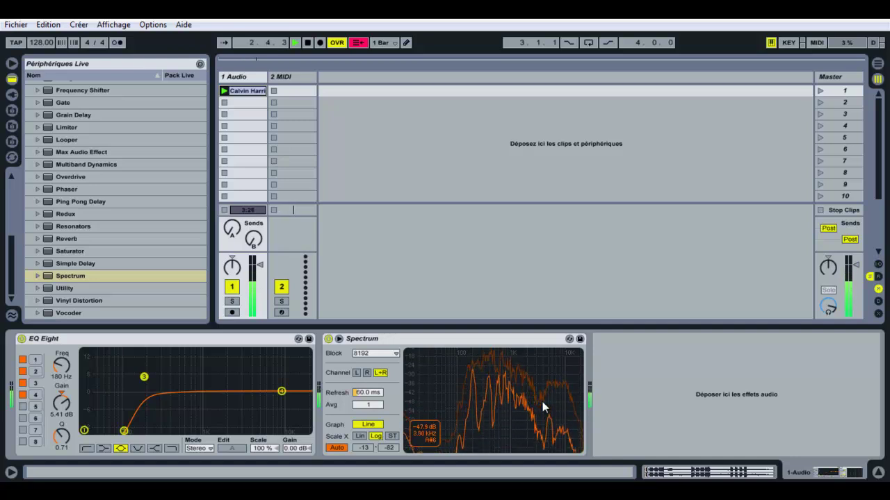
{"action": "key", "text": "space"}
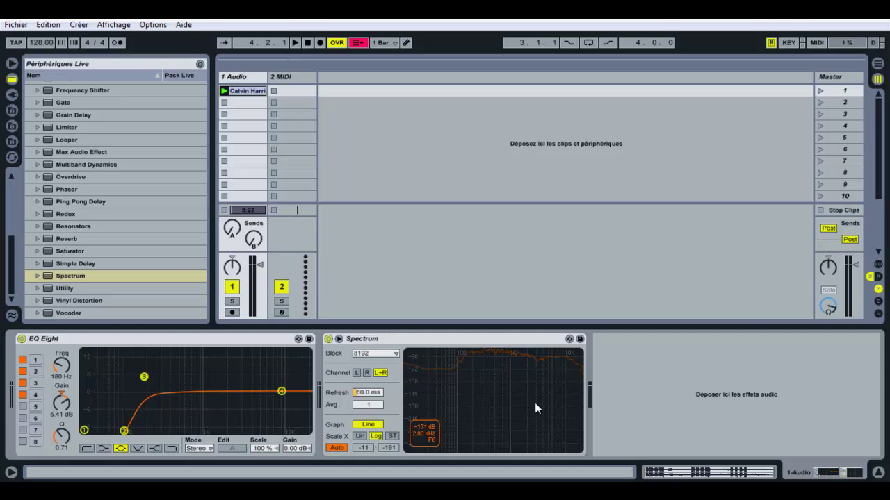
{"action": "left_click_drag", "start_coordinate": [281, 392], "coordinate": [239, 416]}
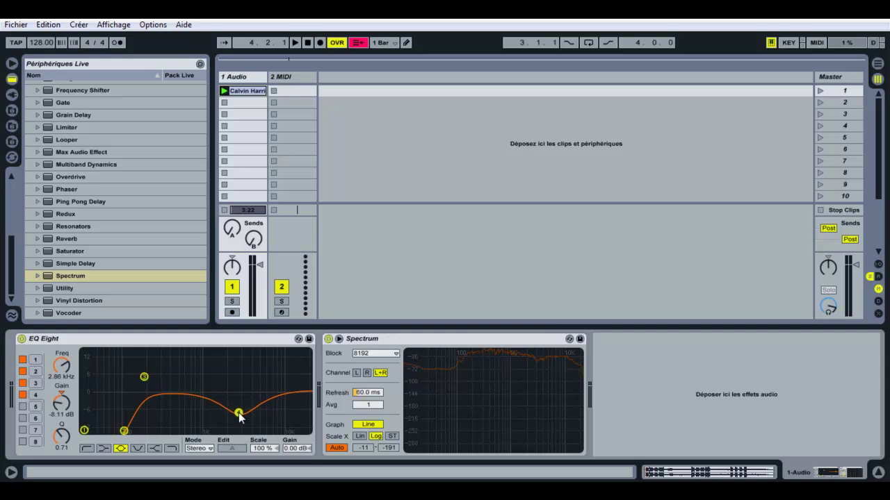
Enable EQ bands 5 and 6 with slight boosts on either side of the dip, and deepen band 4 to -14.3 dB at 2.97 kHz.
{"action": "left_click", "coordinate": [22, 407]}
{"action": "left_click_drag", "start_coordinate": [106, 394], "coordinate": [239, 424]}
{"action": "key", "text": "space"}
{"action": "left_click", "coordinate": [22, 418]}
{"action": "left_click_drag", "start_coordinate": [106, 394], "coordinate": [214, 386]}
{"action": "left_click_drag", "start_coordinate": [237, 422], "coordinate": [241, 430]}
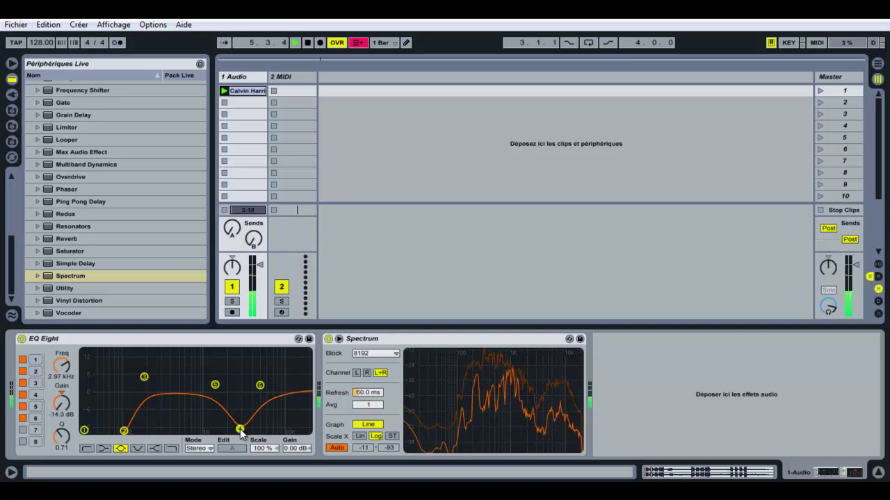
Raise EQ band 5 slightly, set band 6 to 1.48 dB at 4.03 kHz, and lower band 4 to -15.0 dB at 2.91 kHz.
{"action": "left_click_drag", "start_coordinate": [214, 387], "coordinate": [220, 377]}
{"action": "mouse_move", "coordinate": [259, 386]}
{"action": "left_mouse_down"}
{"action": "mouse_move", "coordinate": [256, 379]}
{"action": "mouse_move", "coordinate": [251, 388]}
{"action": "left_mouse_up"}
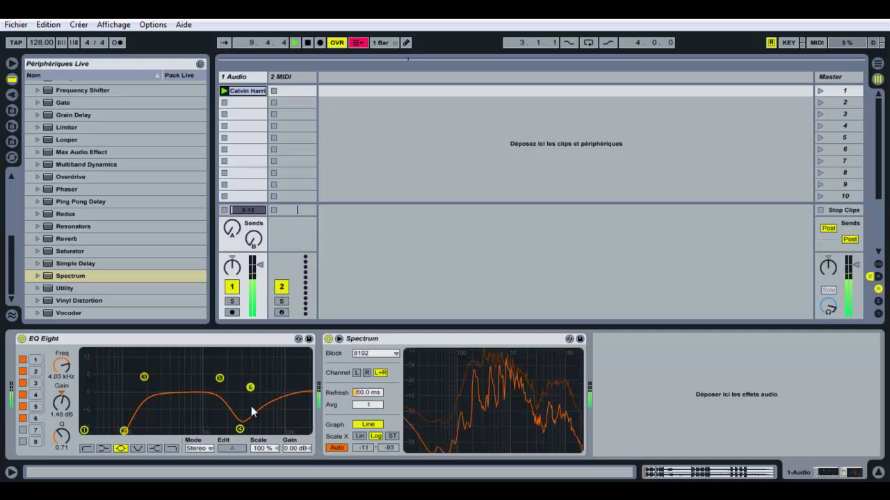
{"action": "left_click_drag", "start_coordinate": [239, 430], "coordinate": [240, 434]}
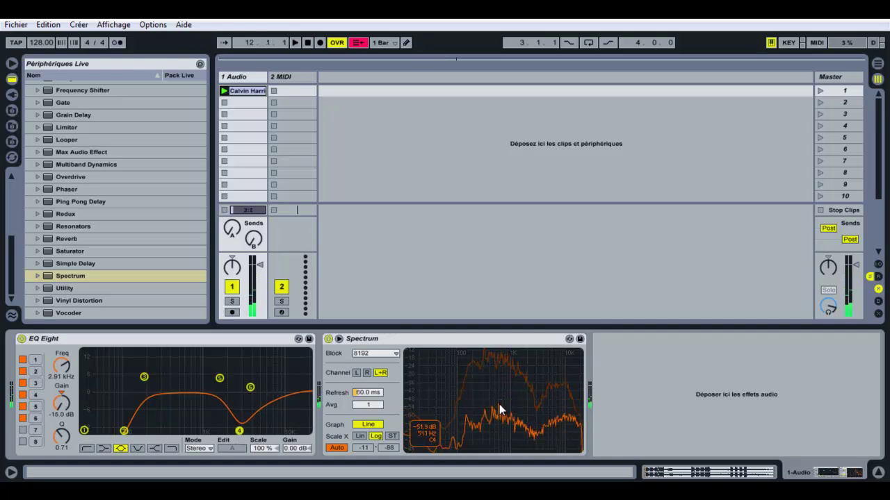
{"action": "mouse_move", "coordinate": [570, 406]}
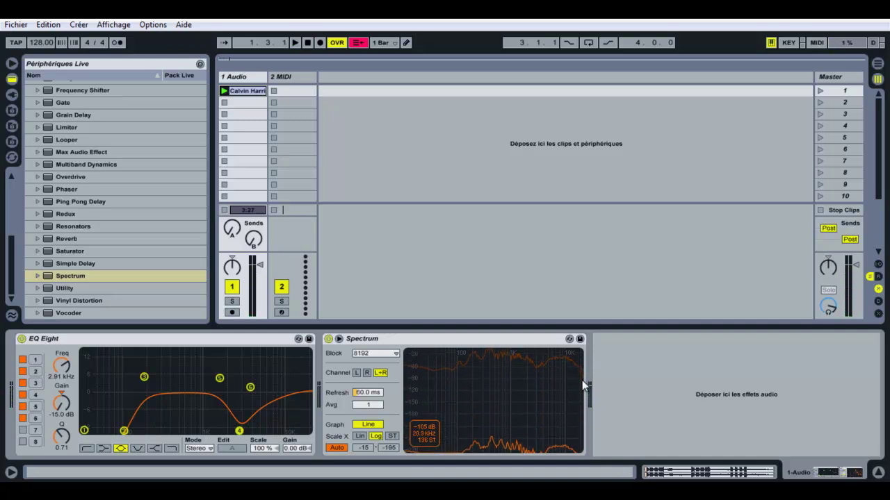
Enable EQ bands 7 and 8, cut band 7 to -15.0 dB at 20.0 kHz, and boost band 8 slightly between bands 6 and 7.
{"action": "left_click", "coordinate": [22, 431]}
{"action": "left_click_drag", "start_coordinate": [202, 393], "coordinate": [307, 435]}
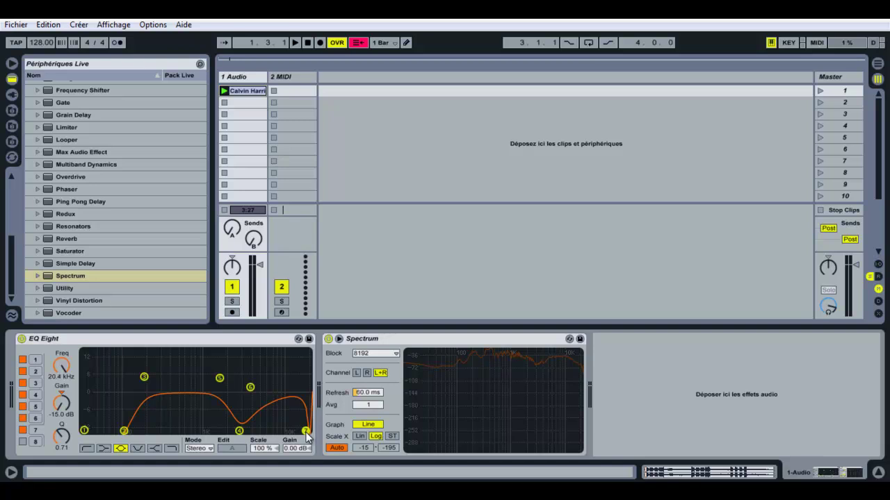
{"action": "key", "text": "space"}
{"action": "left_click", "coordinate": [22, 442]}
{"action": "left_click_drag", "start_coordinate": [255, 393], "coordinate": [280, 388]}
{"action": "left_click_drag", "start_coordinate": [305, 431], "coordinate": [306, 438]}
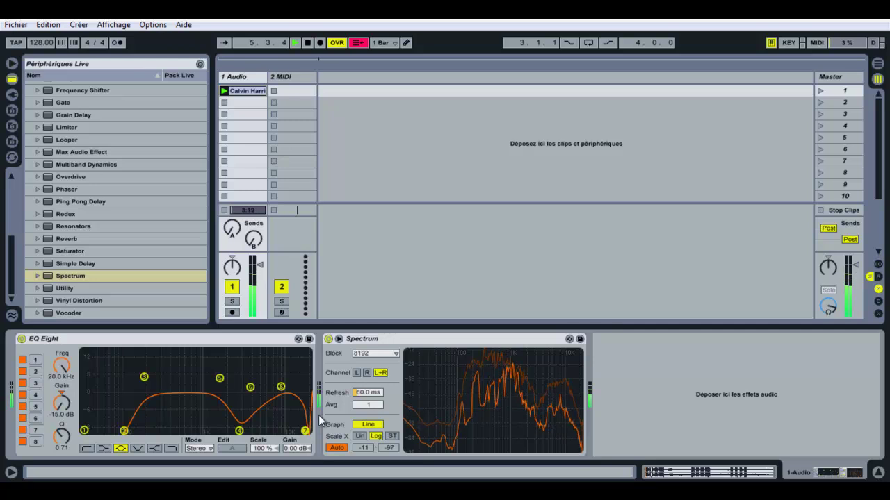
{"action": "left_click", "coordinate": [56, 341]}
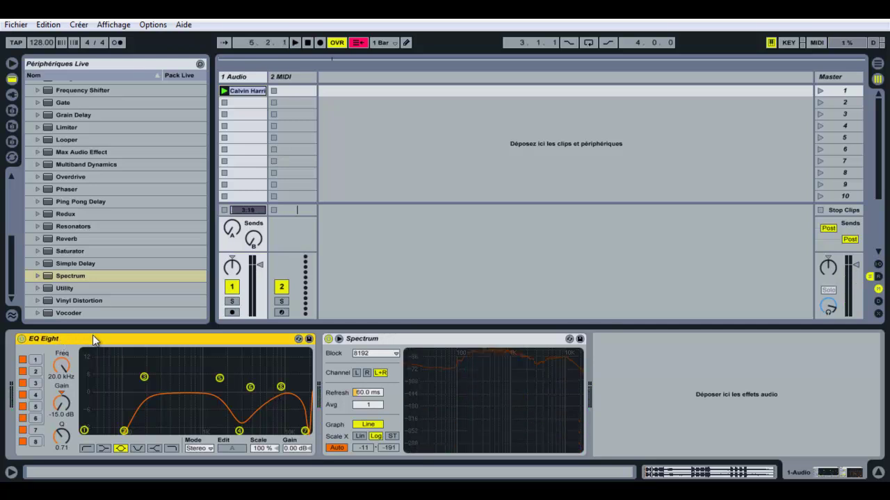
Insert Multiband Dynamics between EQ Eight and Spectrum, and set its low split frequency to 131 Hz.
{"action": "left_click", "coordinate": [71, 166]}
{"action": "left_click_drag", "start_coordinate": [70, 167], "coordinate": [328, 353]}
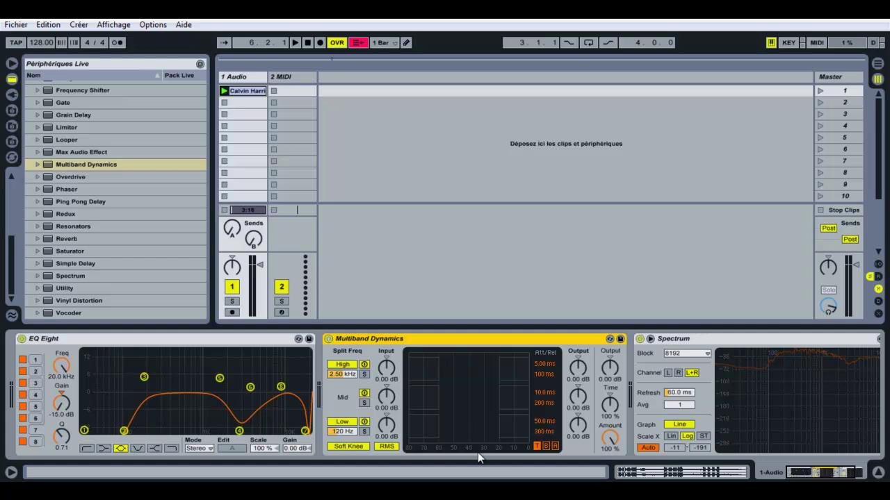
{"action": "left_click", "coordinate": [340, 432]}
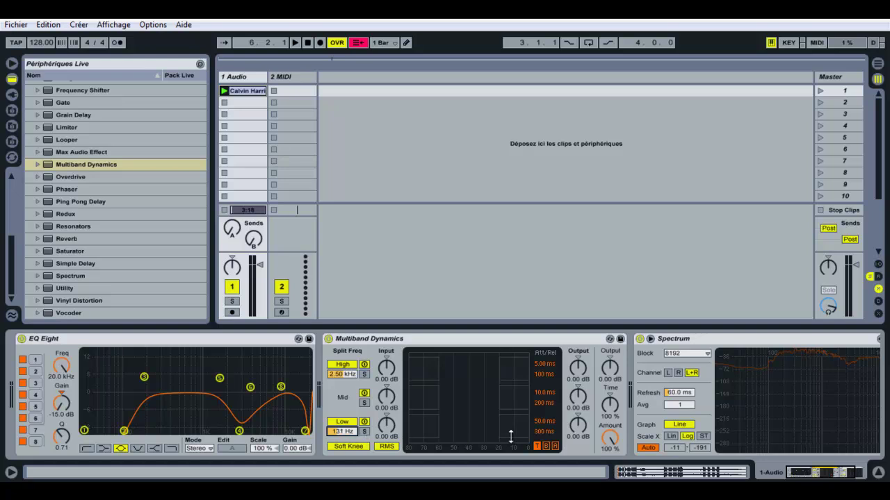
Set the low band's Below threshold to about -35 dB and its ratio to 1:0.25, auditioning the clip.
{"action": "left_click", "coordinate": [546, 446]}
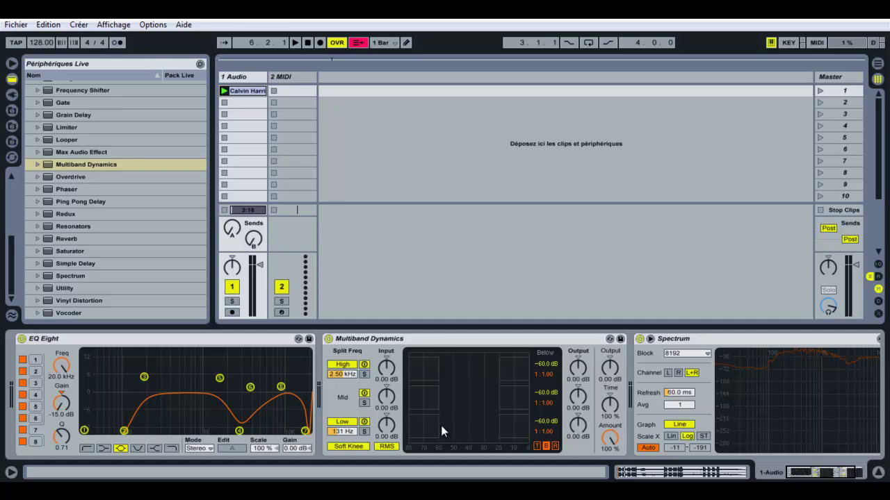
{"action": "key", "text": "space"}
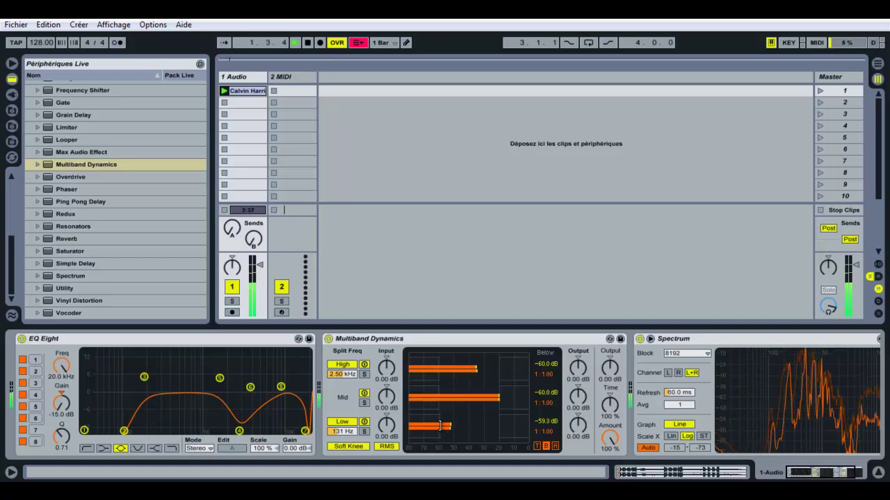
{"action": "key", "text": "space"}
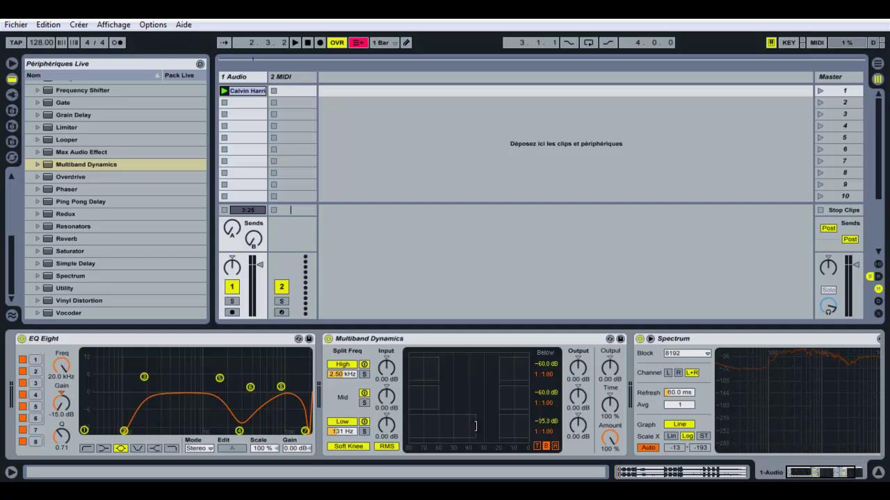
{"action": "key", "text": "space"}
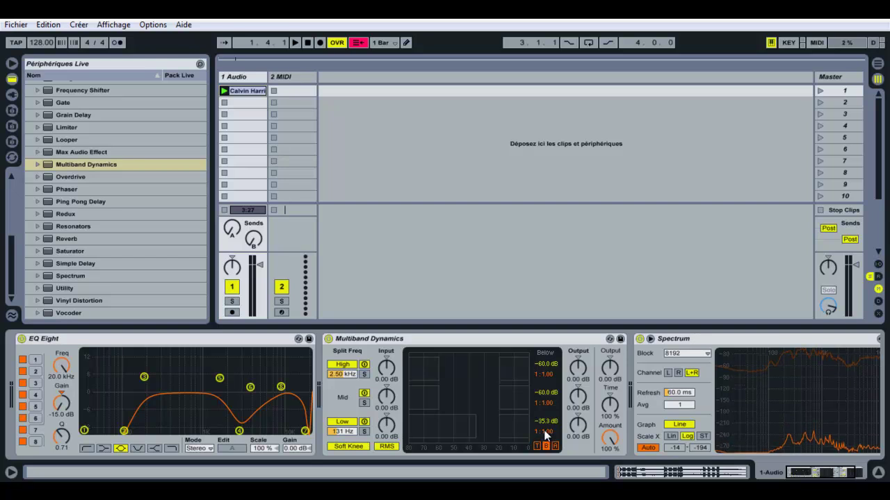
{"action": "key", "text": "space"}
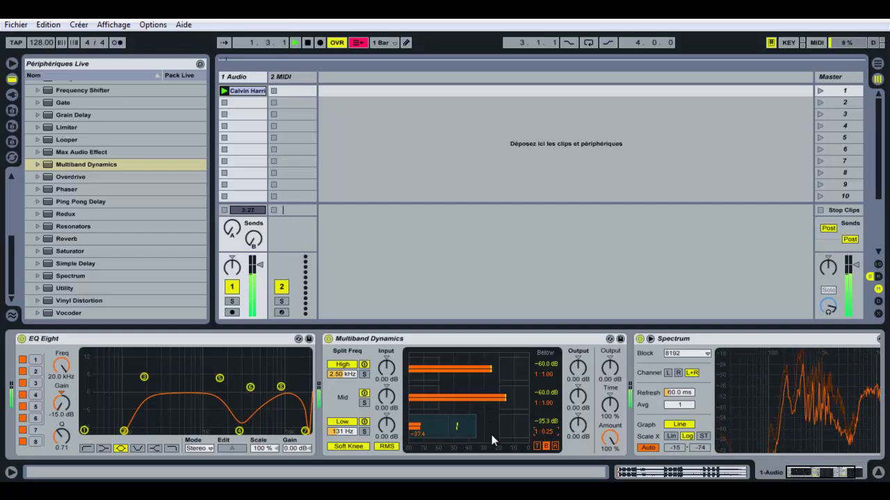
{"action": "key", "text": "space"}
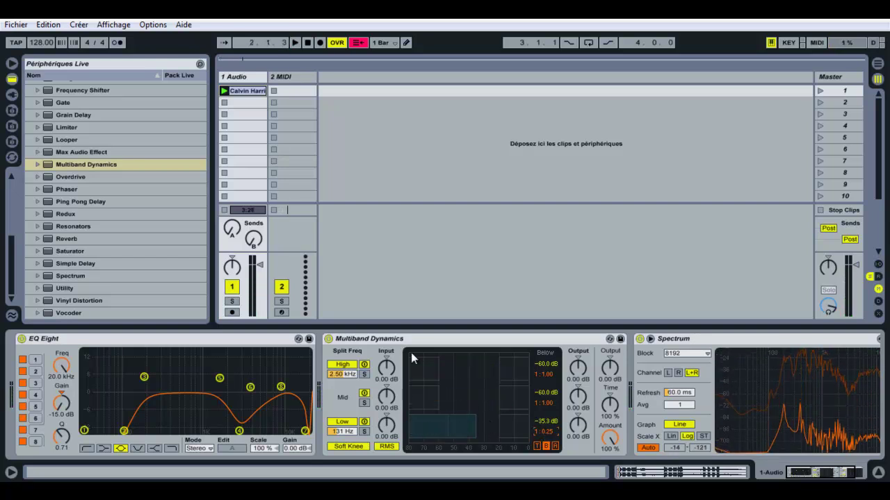
Lower the low band's input gain to -24.0 dB and compare playback with EQ Eight bypassed and enabled.
{"action": "left_click_drag", "start_coordinate": [386, 425], "coordinate": [386, 459]}
{"action": "key", "text": "space"}
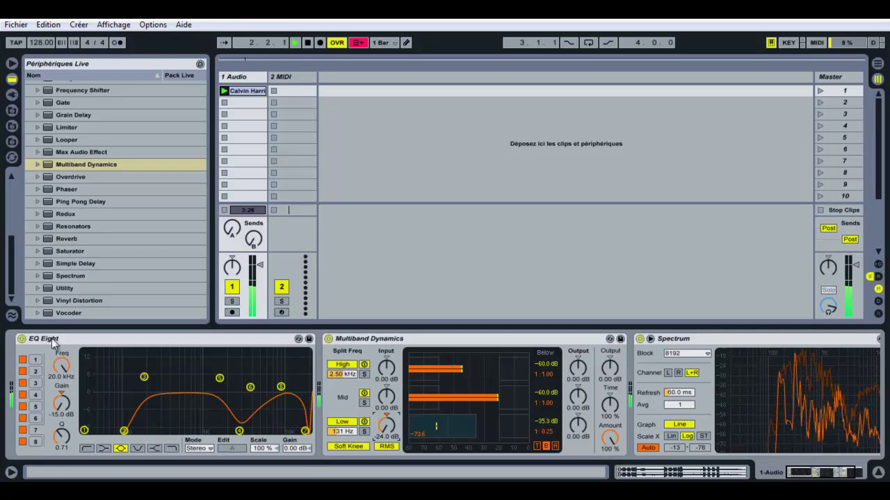
{"action": "left_click", "coordinate": [21, 338]}
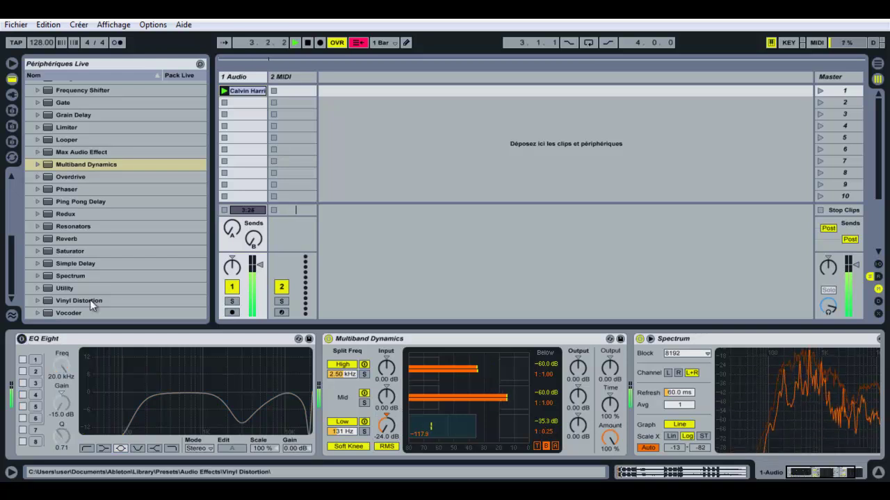
{"action": "left_click", "coordinate": [22, 338]}
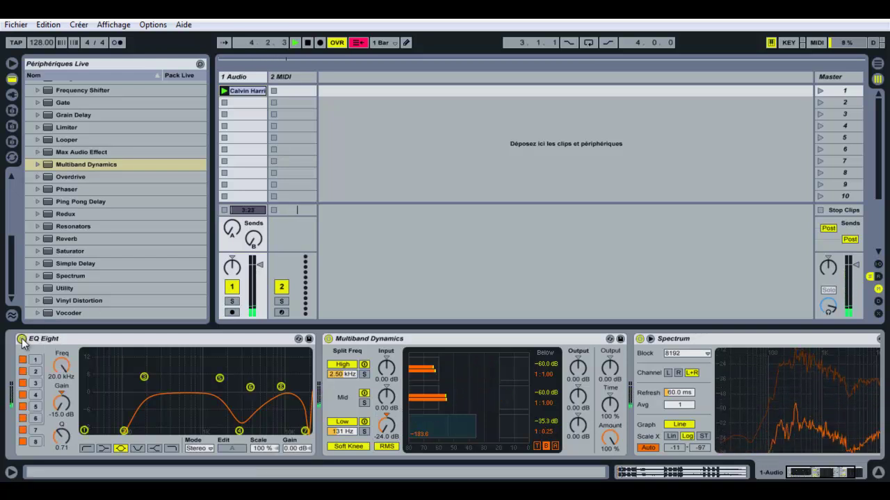
{"action": "left_click", "coordinate": [21, 339]}
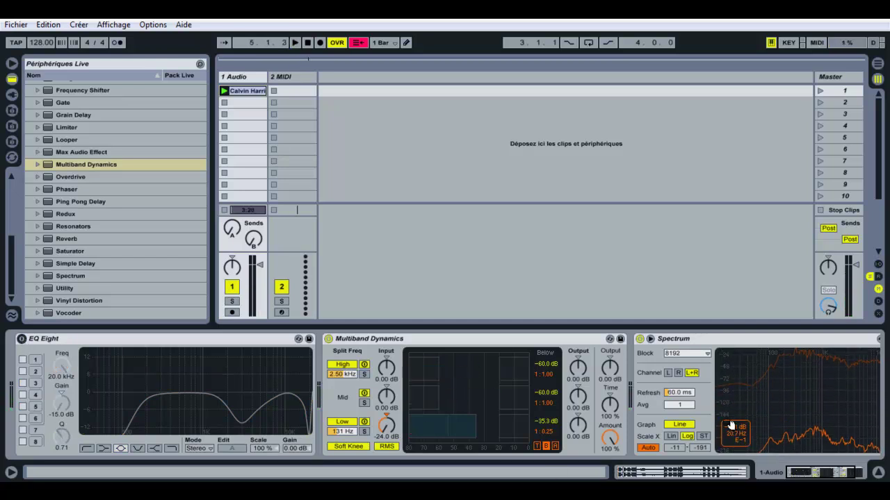
{"action": "key", "text": "space"}
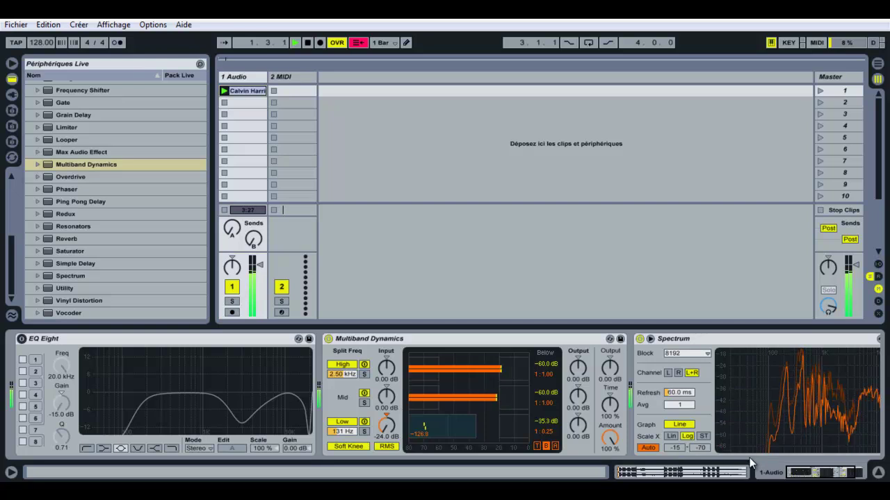
{"action": "left_click", "coordinate": [22, 339]}
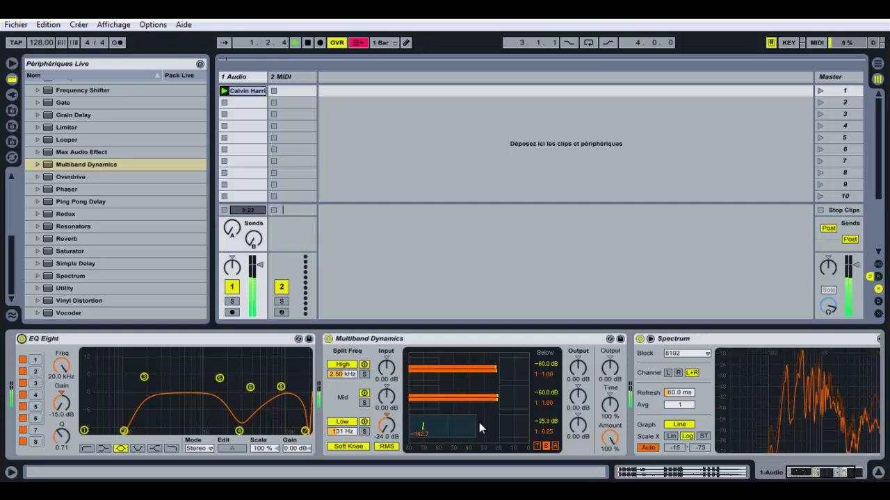
{"action": "key", "text": "space"}
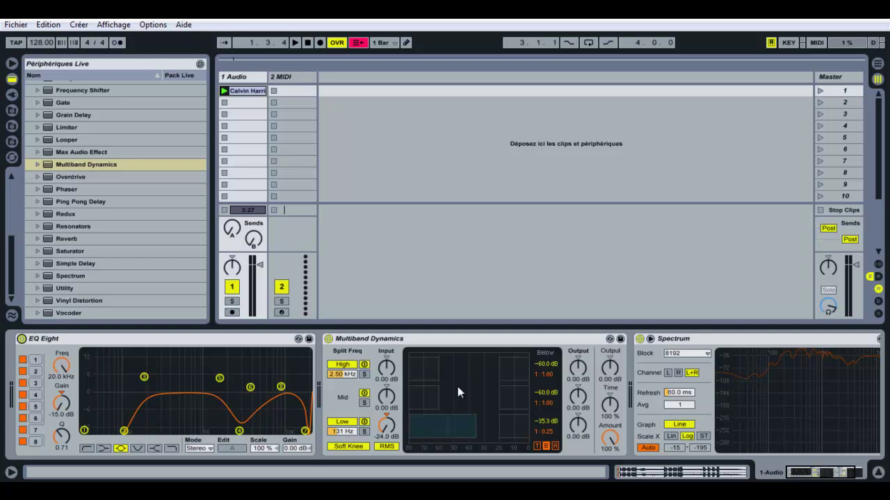
Set the Below thresholds to -36.8 dB for the mid band and -51.3 dB for the high band, with both ratios at 1:0.25.
{"action": "key", "text": "space"}
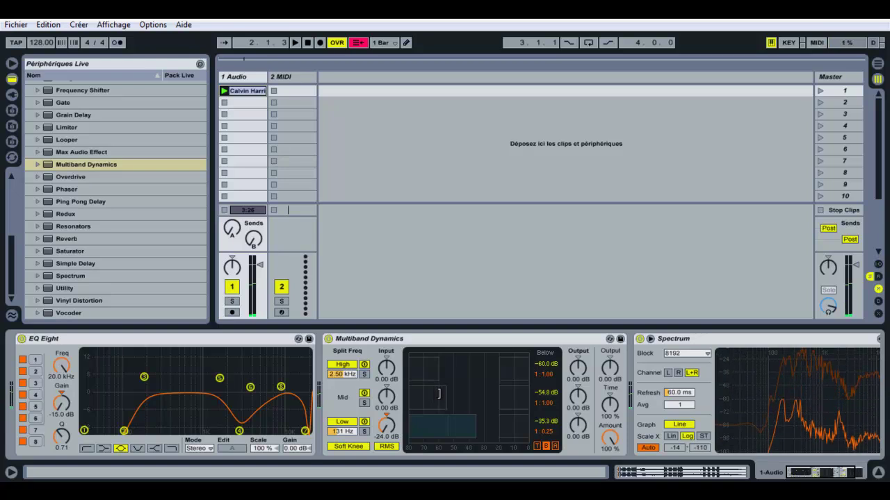
{"action": "left_click_drag", "start_coordinate": [438, 389], "coordinate": [436, 394]}
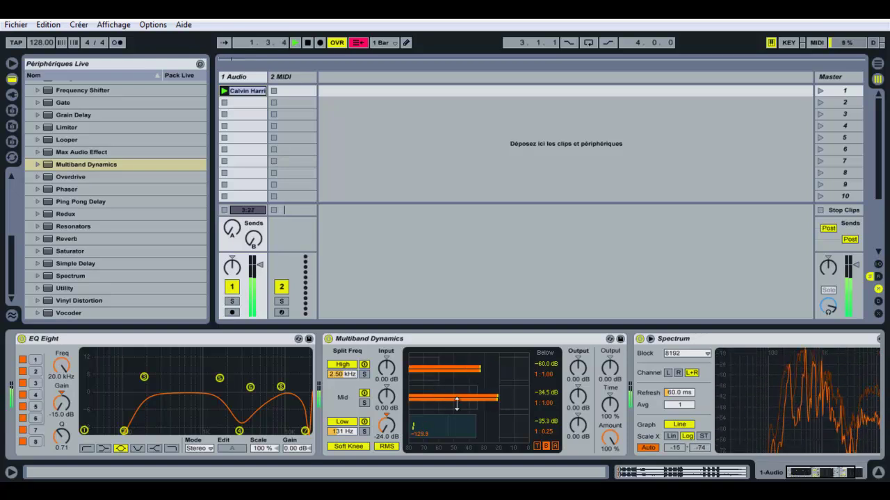
{"action": "left_click_drag", "start_coordinate": [478, 397], "coordinate": [478, 397]}
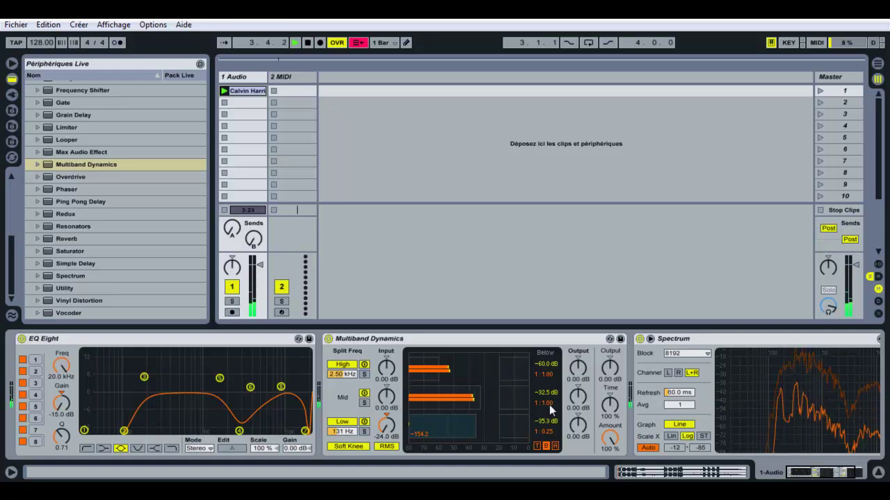
{"action": "key", "text": "space"}
{"action": "key", "text": "space"}
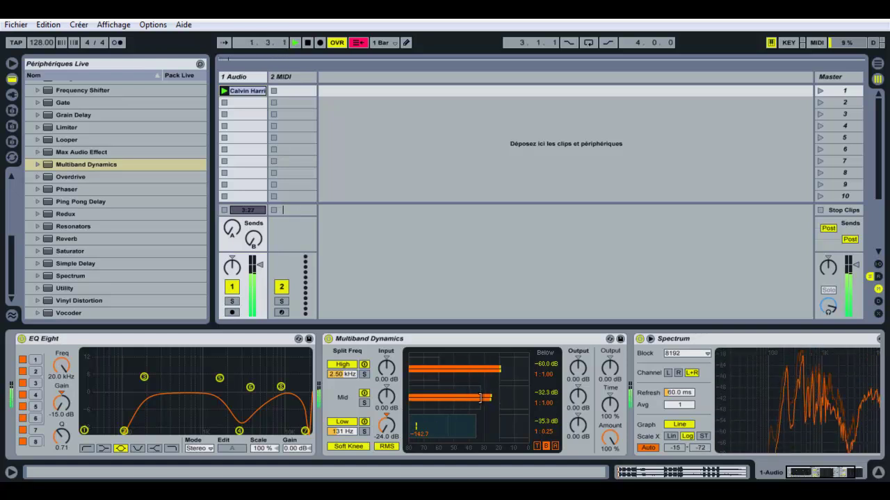
{"action": "left_click_drag", "start_coordinate": [554, 408], "coordinate": [549, 417]}
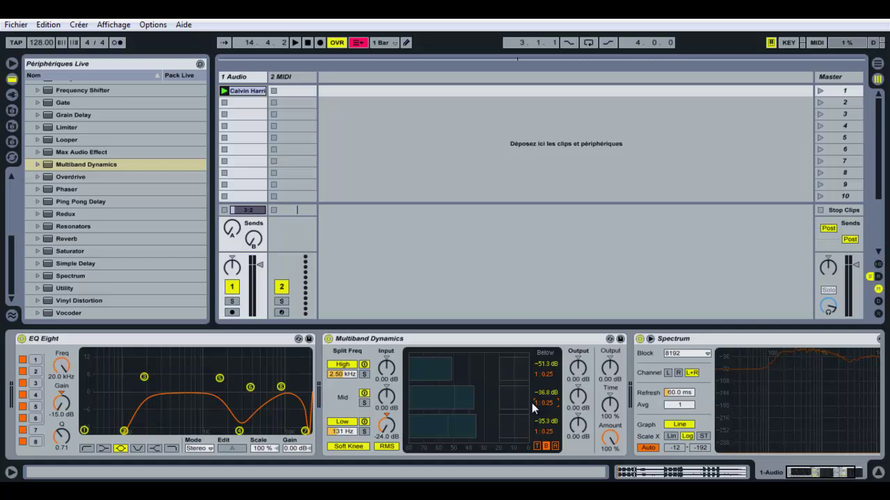
Show the clip's waveform and audition it from just before bar 17 and just before bar 21.
{"action": "left_click", "coordinate": [631, 475]}
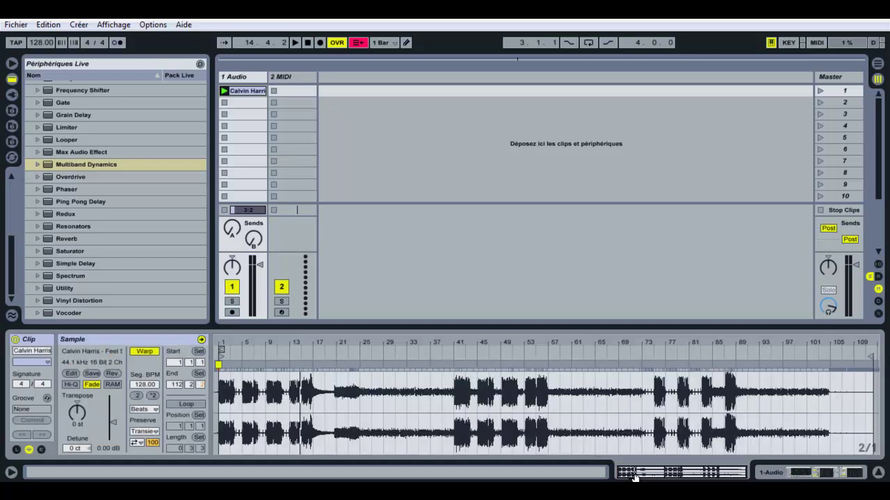
{"action": "left_click", "coordinate": [310, 348]}
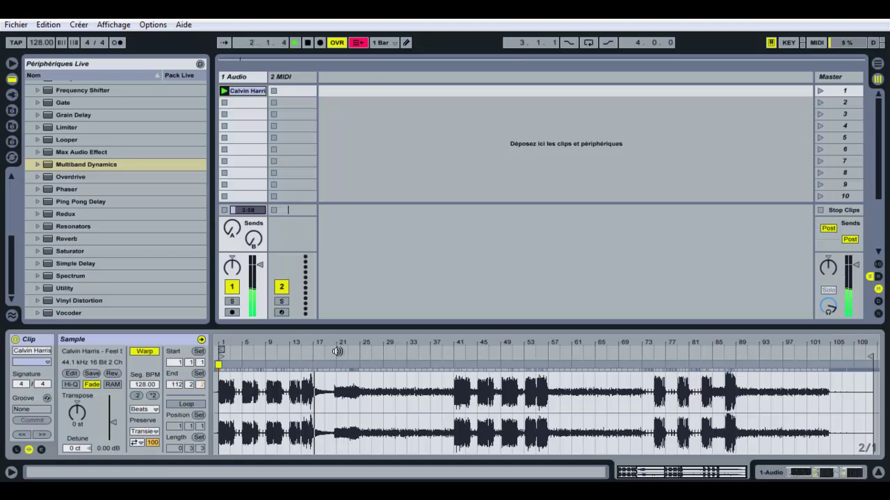
{"action": "left_click", "coordinate": [334, 352]}
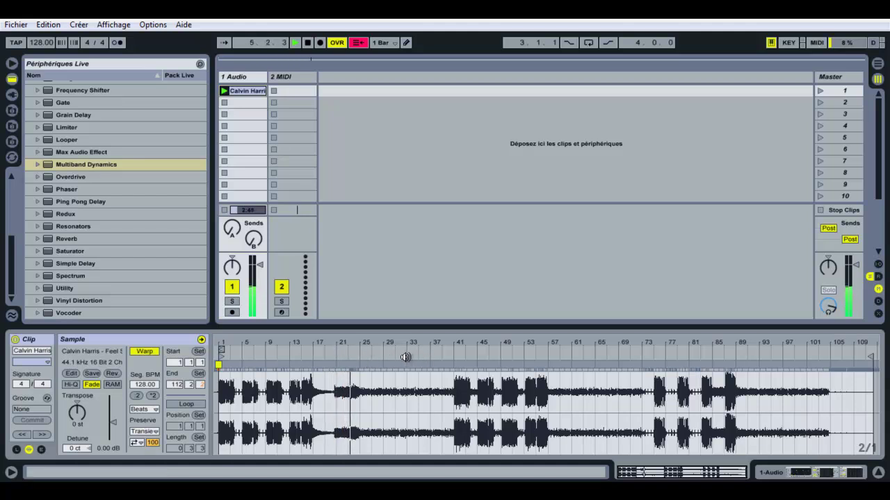
Insert a Gate between Multiband Dynamics and Spectrum and set its floor to -inf dB.
{"action": "left_click", "coordinate": [782, 478]}
{"action": "left_click_drag", "start_coordinate": [62, 106], "coordinate": [619, 362]}
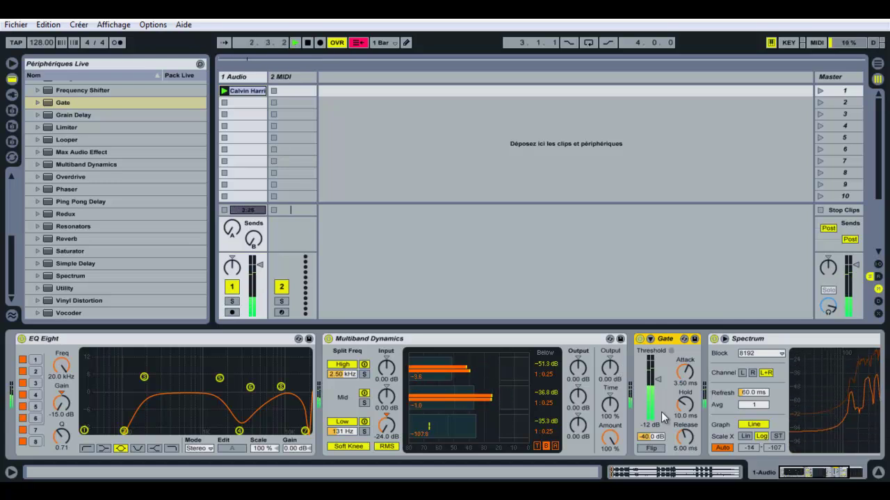
{"action": "key", "text": "space"}
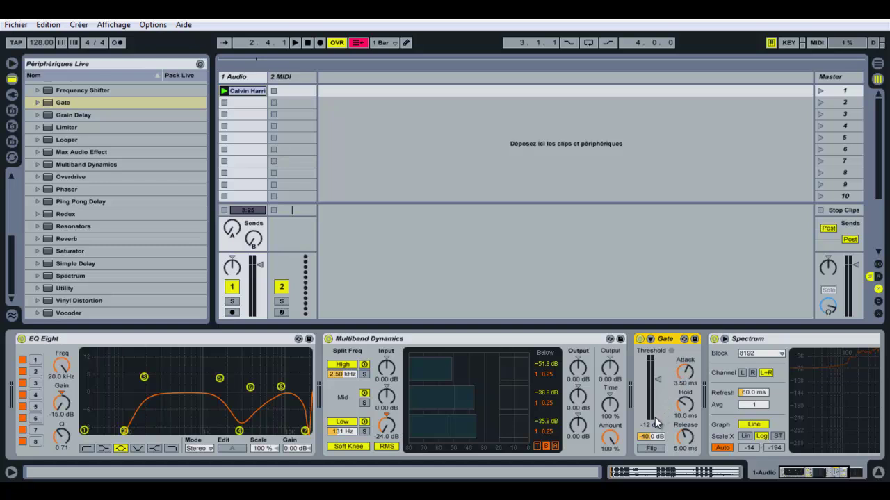
{"action": "left_click_drag", "start_coordinate": [651, 438], "coordinate": [642, 442]}
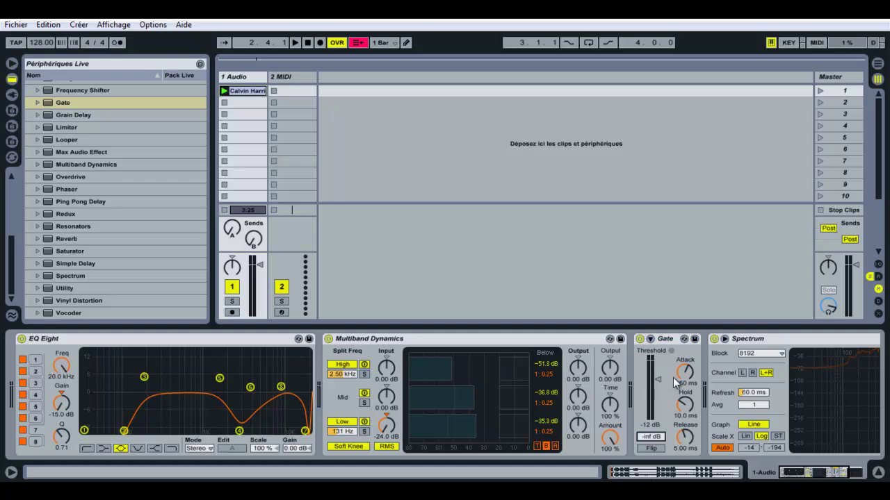
Lower the Gate threshold to -14 dB while auditioning the clip.
{"action": "key", "text": "space"}
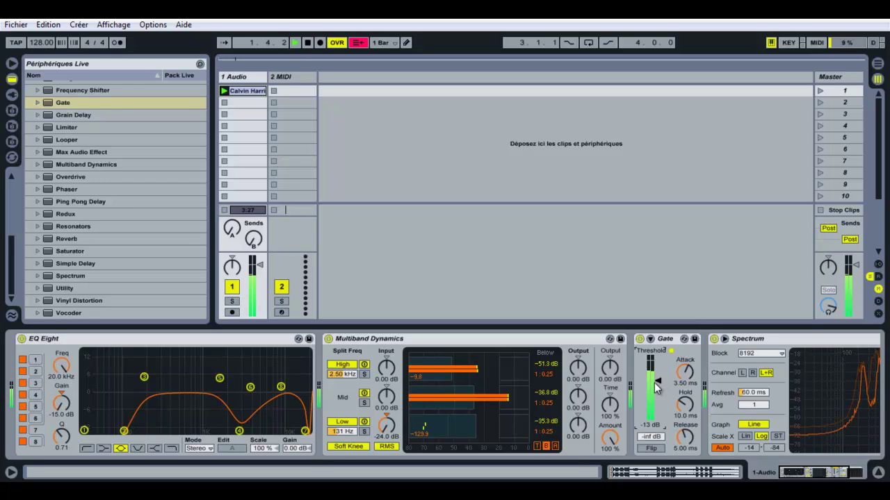
{"action": "left_click_drag", "start_coordinate": [658, 379], "coordinate": [655, 386]}
{"action": "key", "text": "space"}
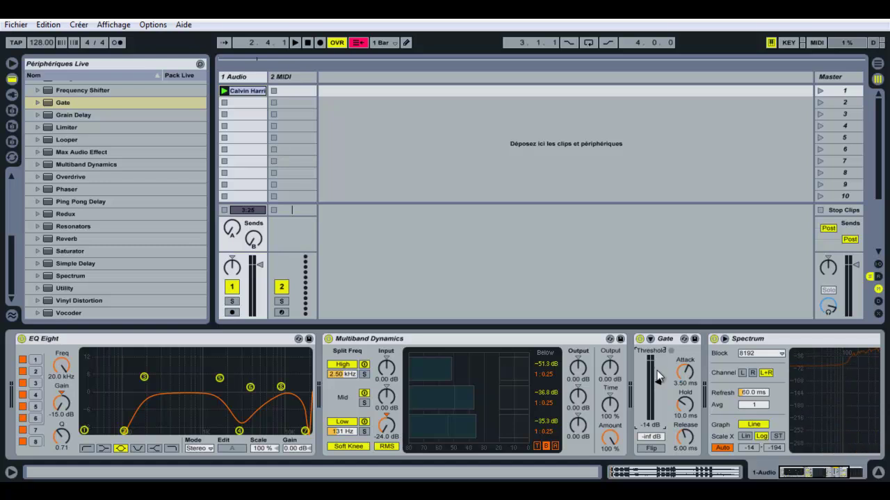
{"action": "key", "text": "space"}
{"action": "key", "text": "space"}
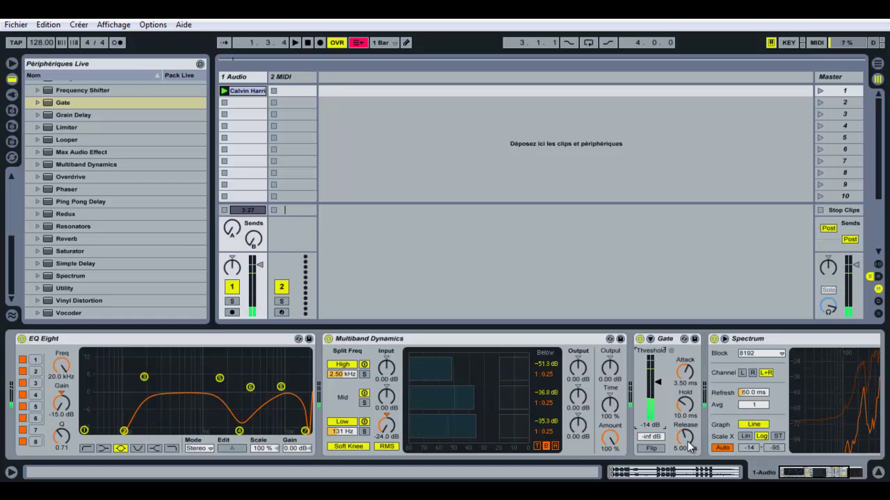
Set the Gate release to 128 ms and audition the clip with the full effect chain.
{"action": "mouse_move", "coordinate": [687, 443]}
{"action": "left_mouse_down"}
{"action": "mouse_move", "coordinate": [688, 425]}
{"action": "mouse_move", "coordinate": [680, 438]}
{"action": "mouse_move", "coordinate": [690, 438]}
{"action": "left_mouse_up"}
{"action": "key", "text": "space"}
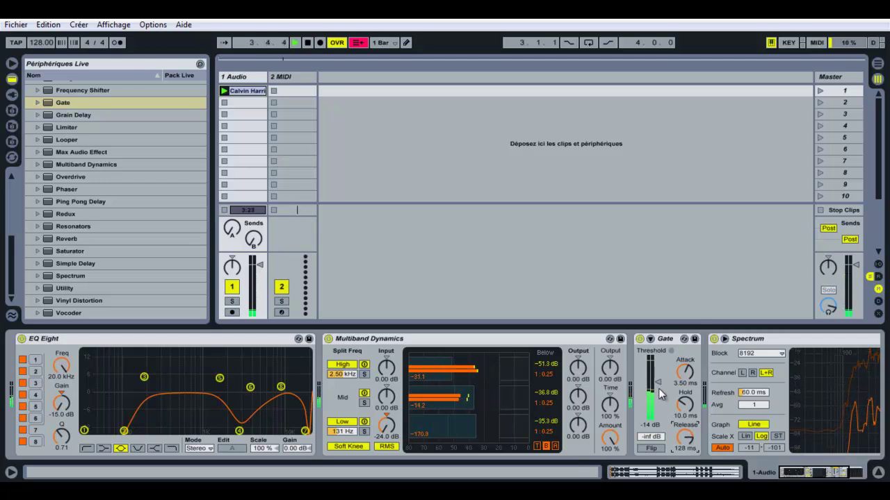
{"action": "key", "text": "space"}
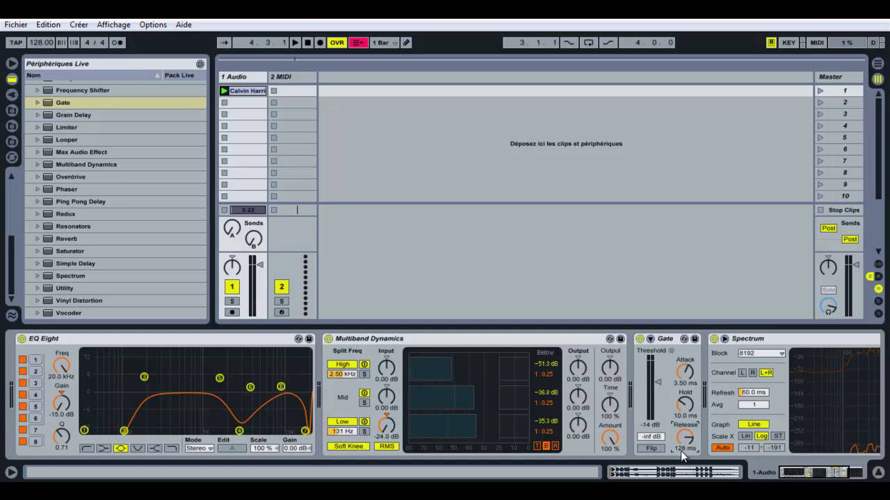
{"action": "key", "text": "space"}
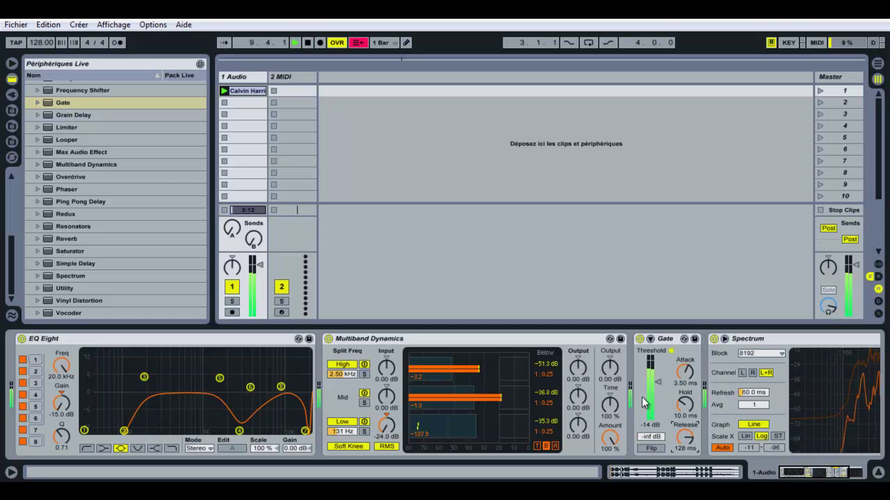
{"action": "key", "text": "space"}
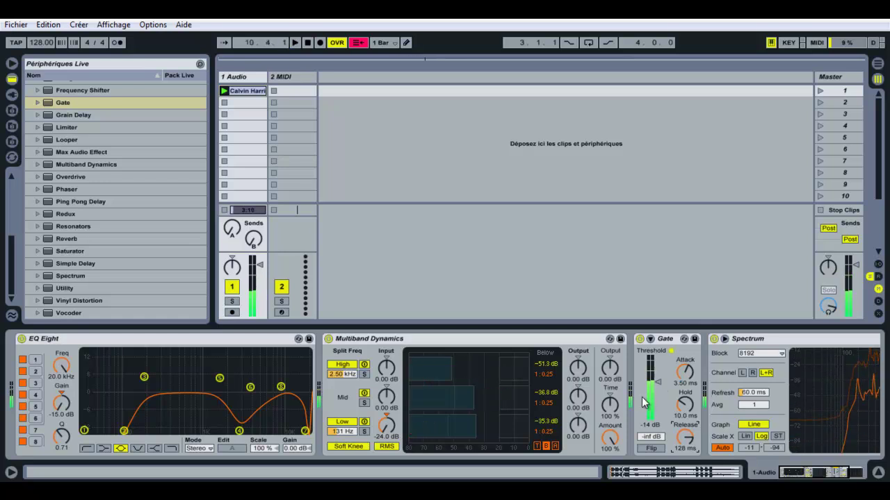